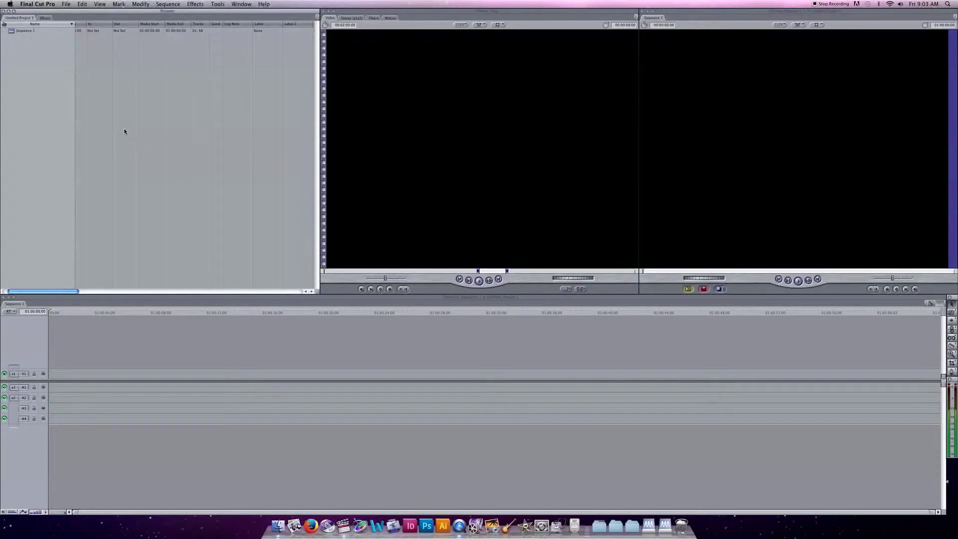
Import the Photo folder of MOV clips into the project and expand it in the Browser
left_click(62, 5)
mouse_move(100, 109)
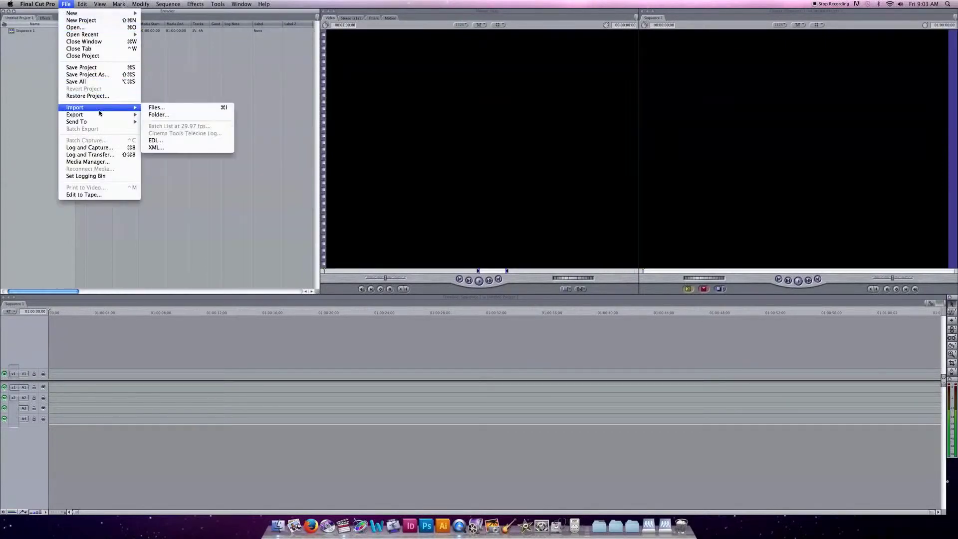
left_click(163, 116)
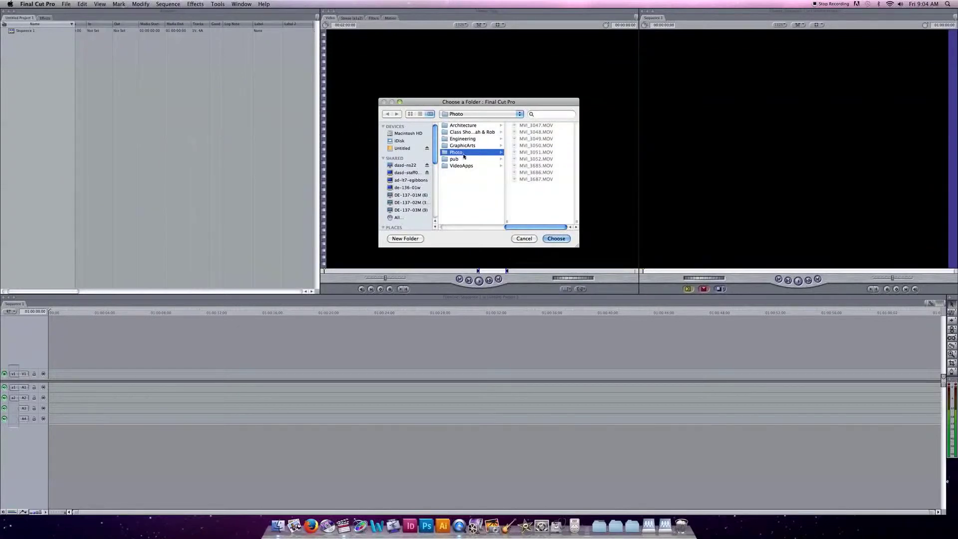
left_click(555, 239)
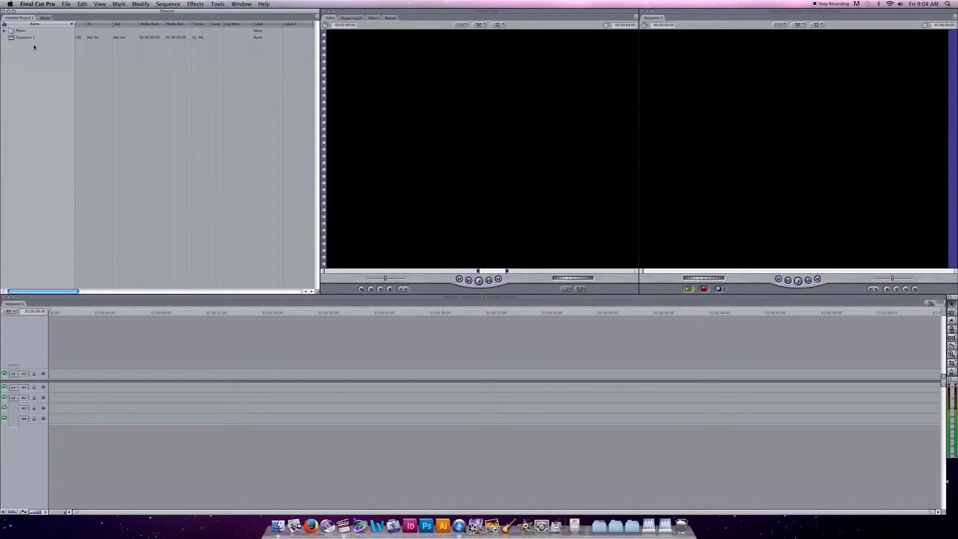
left_click(5, 32)
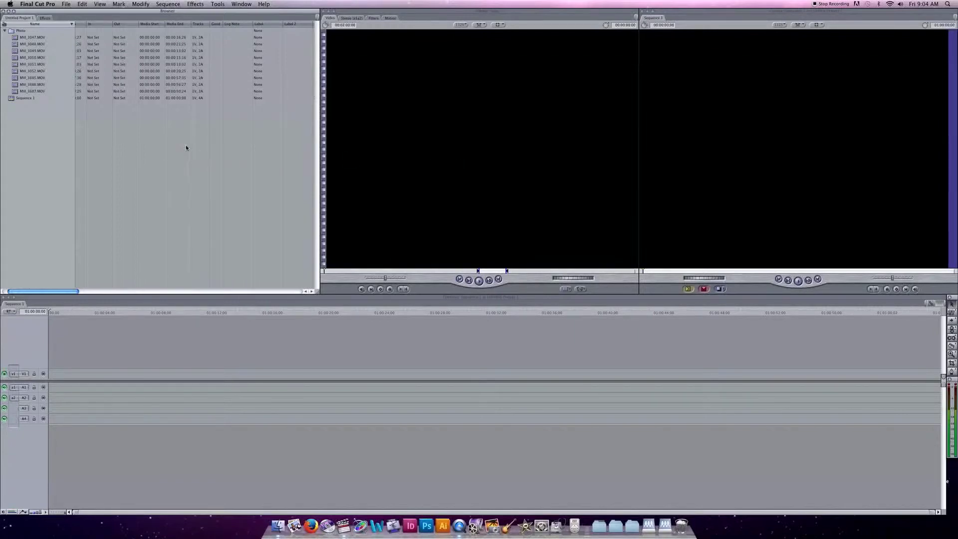
Arrange the workspace in the Two Up layout and enlarge the Timeline by making it wider and taller
left_click(241, 4)
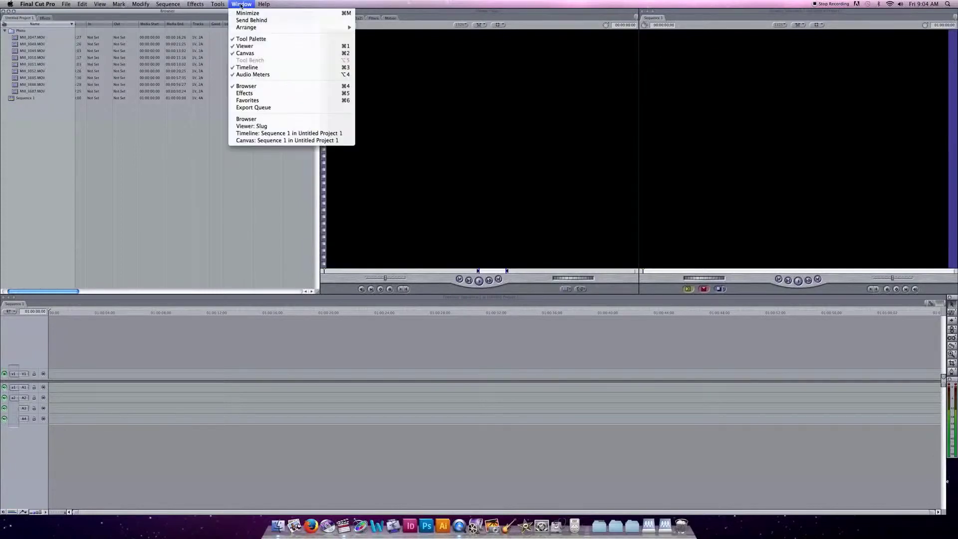
mouse_move(301, 30)
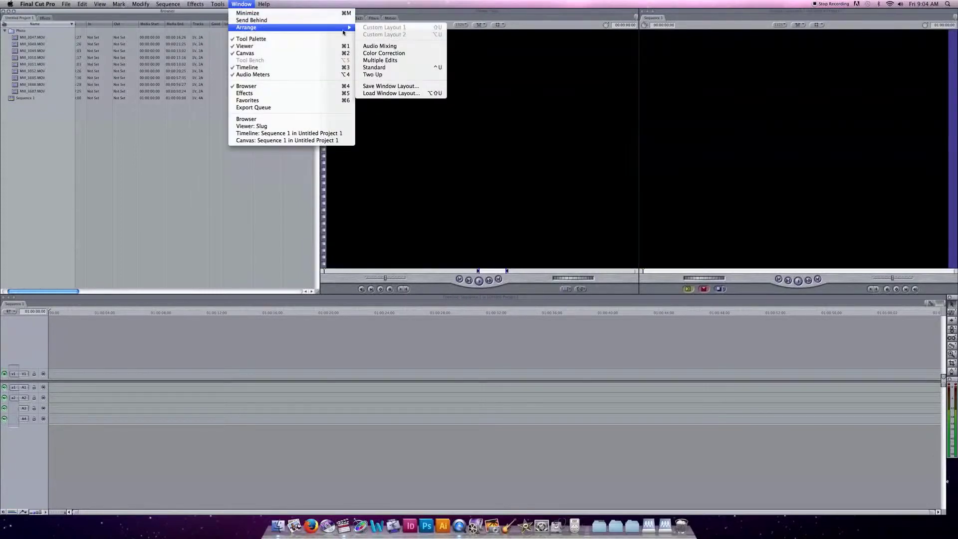
left_click(379, 75)
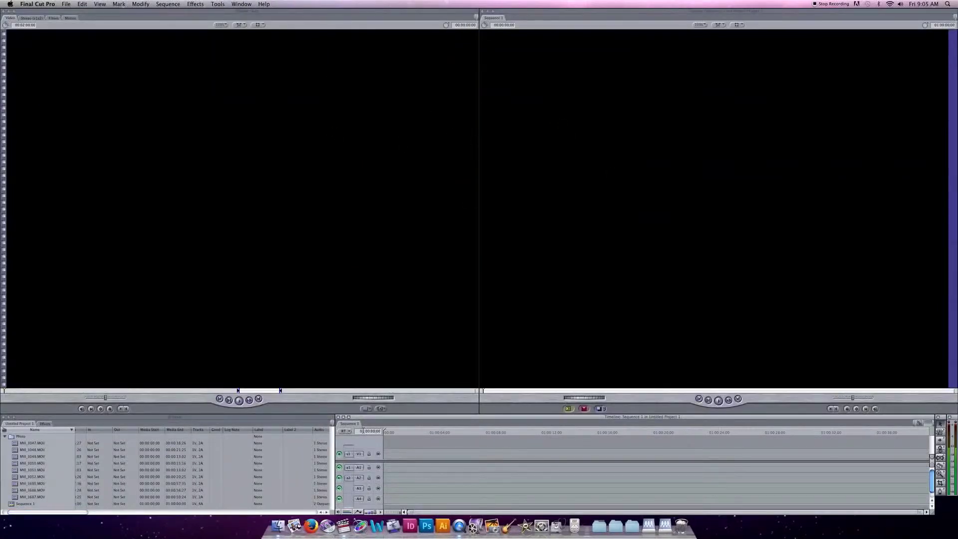
left_click_drag(333, 443, 104, 446)
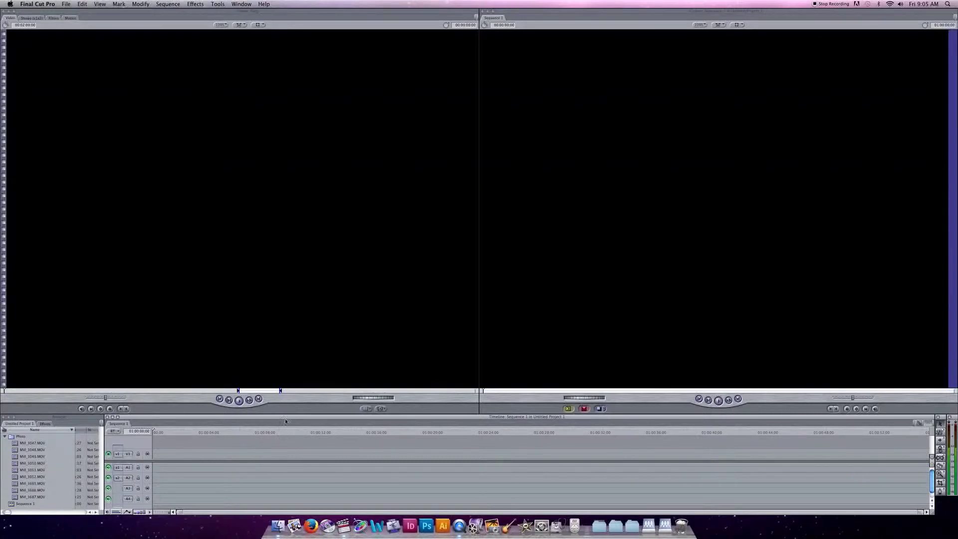
left_click_drag(287, 414, 287, 389)
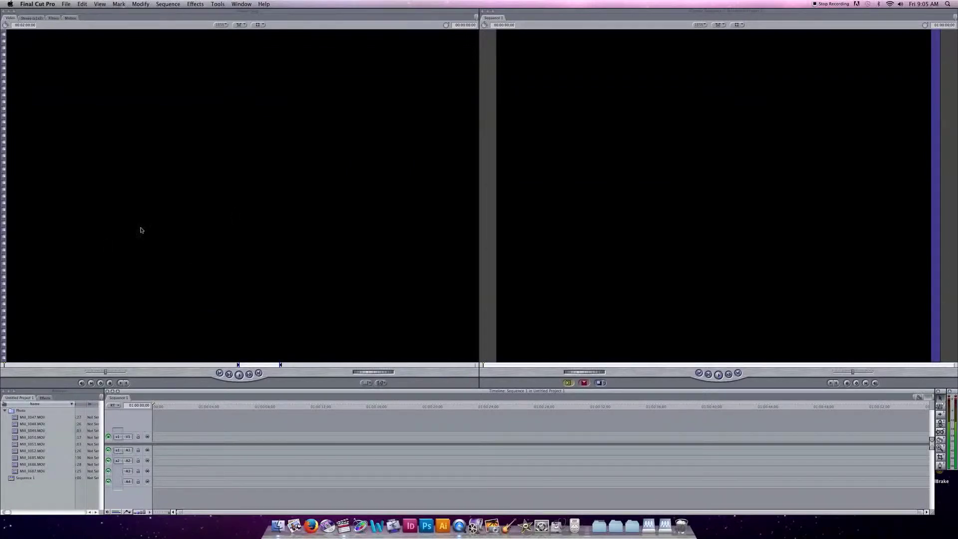
Open the clip MVI_3049.MOV in the Viewer and play it
left_click(14, 432)
double_click(14, 433)
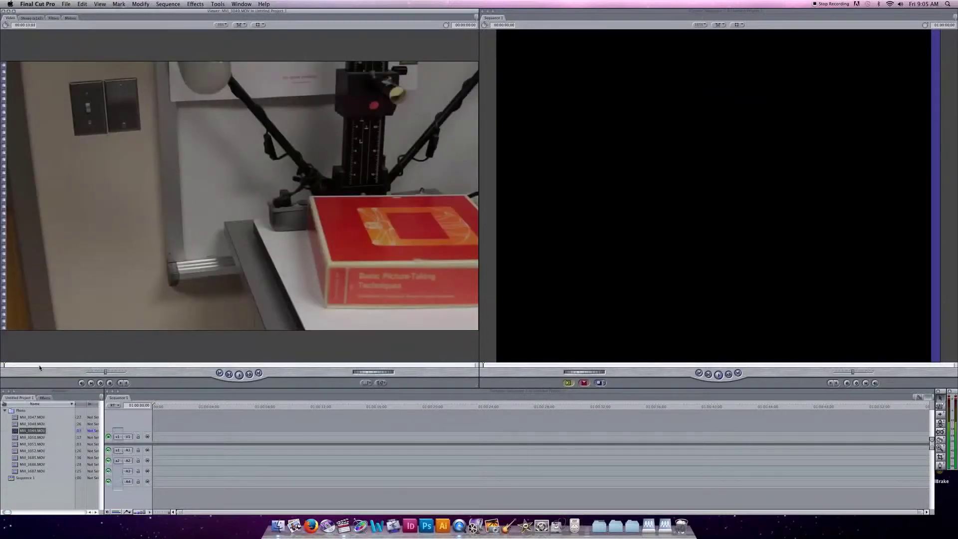
left_click(240, 374)
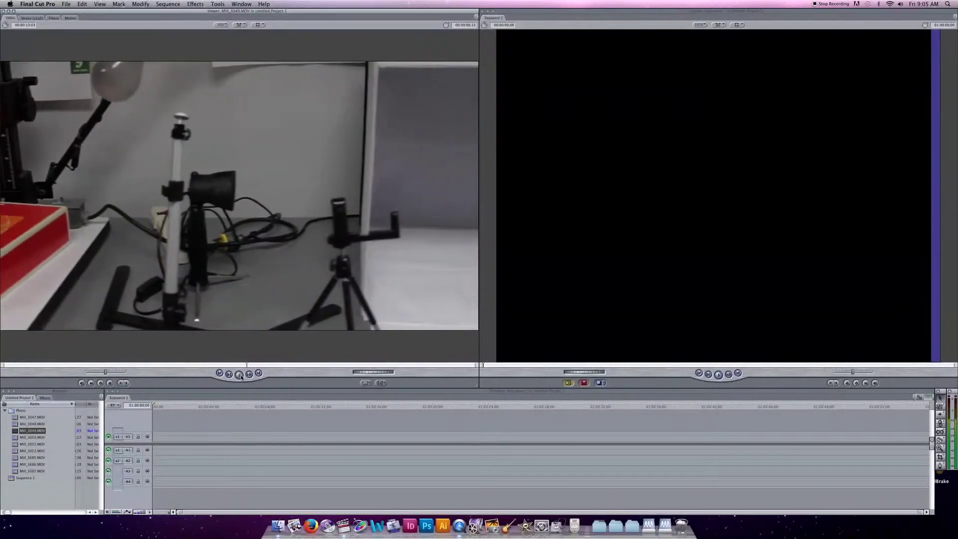
Load the clip MVI_3050.MOV into the Viewer and play it
left_click(18, 439)
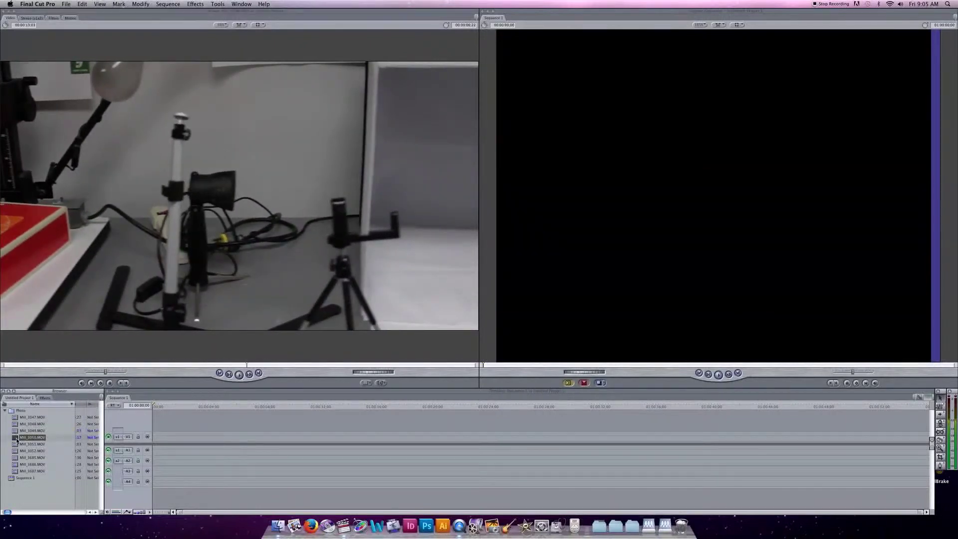
double_click(17, 439)
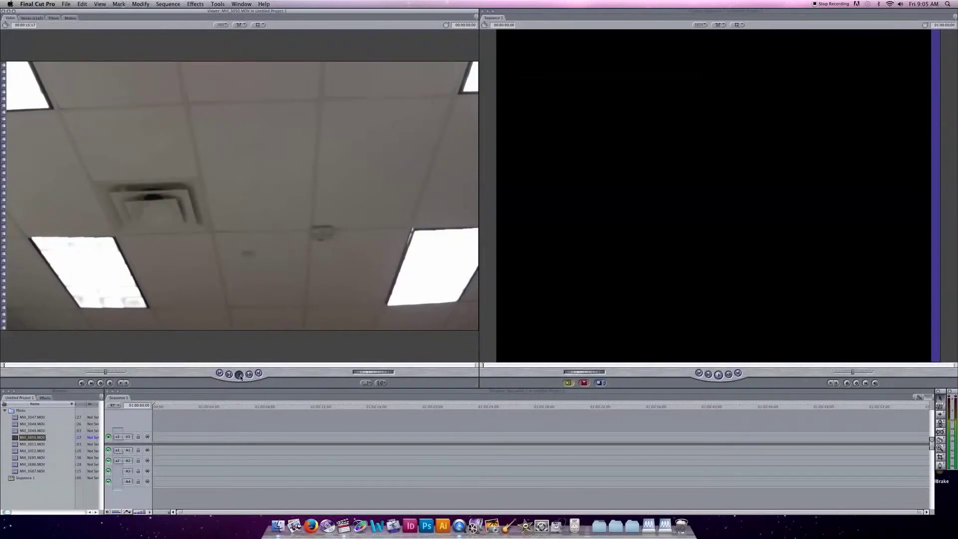
left_click(240, 375)
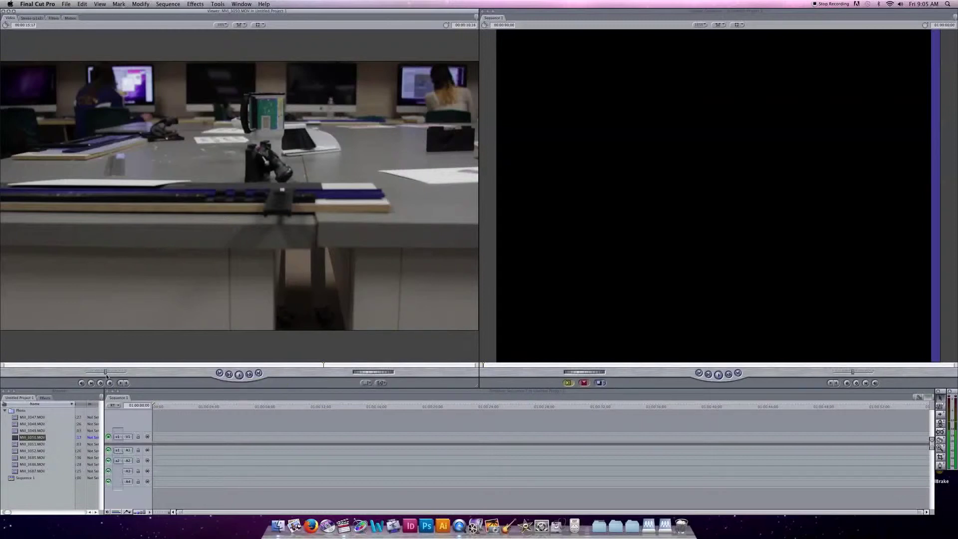
Shuttle, scrub and jog through MVI_3050.MOV in the Viewer to review its footage
left_click_drag(104, 374, 80, 376)
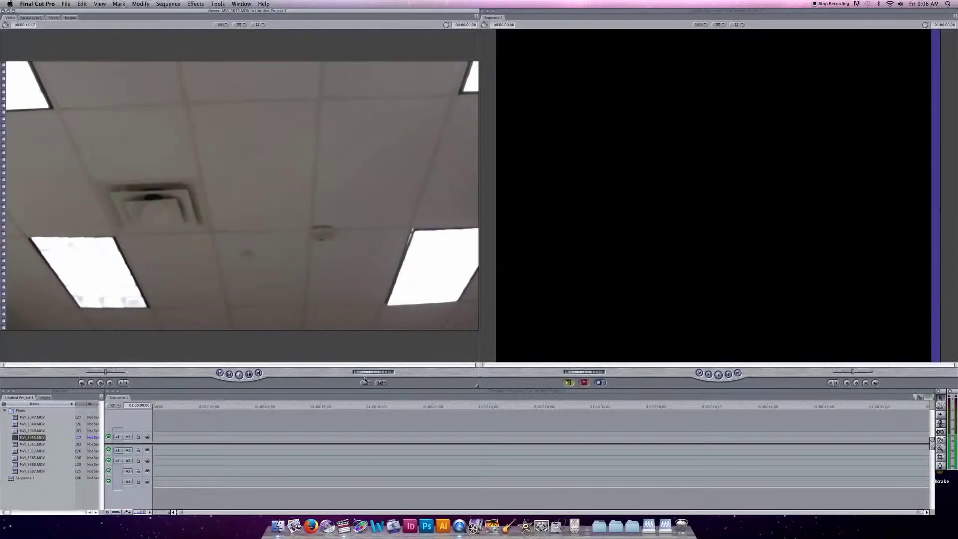
left_click_drag(8, 364, 114, 365)
mouse_move(369, 373)
left_mouse_down()
mouse_move(394, 373)
mouse_move(353, 374)
mouse_move(386, 374)
mouse_move(369, 373)
left_mouse_up()
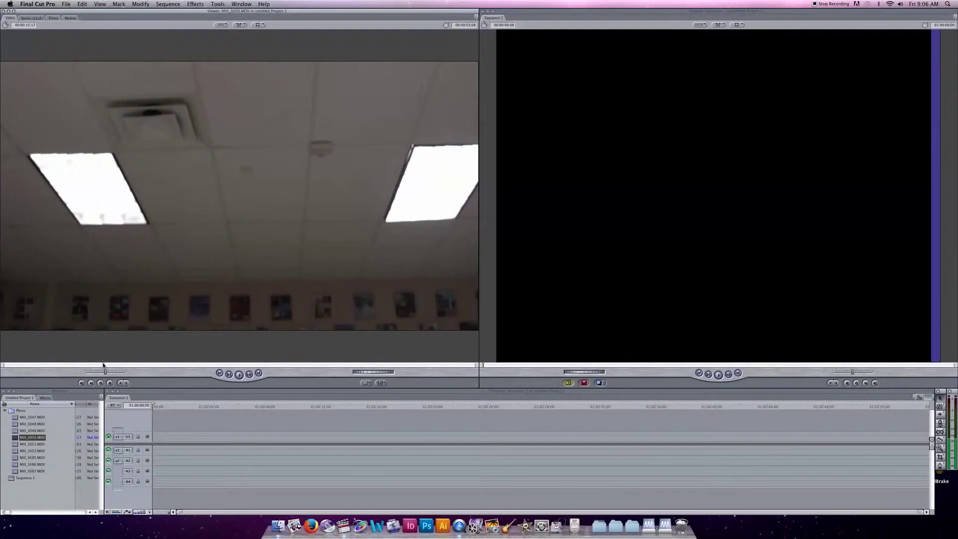
left_click_drag(104, 365, 183, 366)
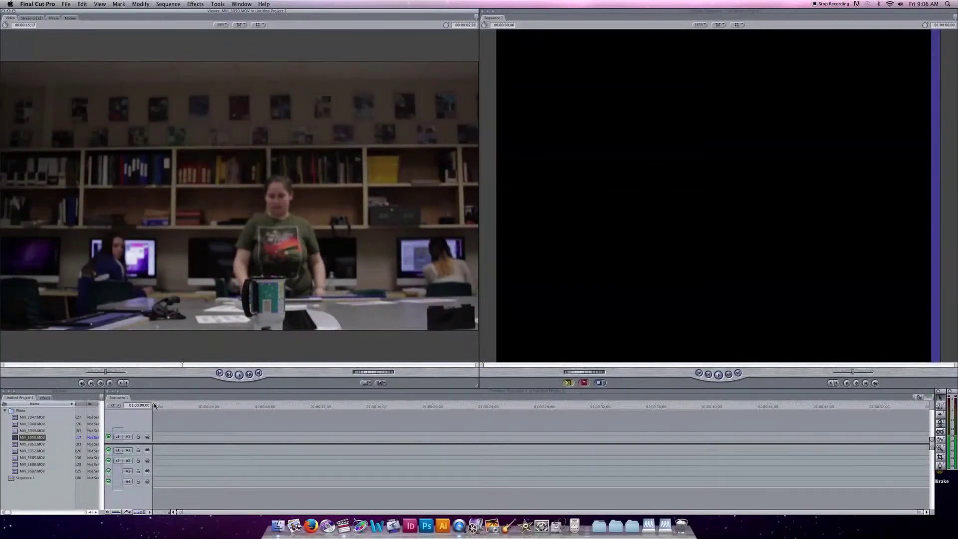
left_click(155, 406)
left_click_drag(155, 406, 266, 406)
key("Home")
left_click(484, 365)
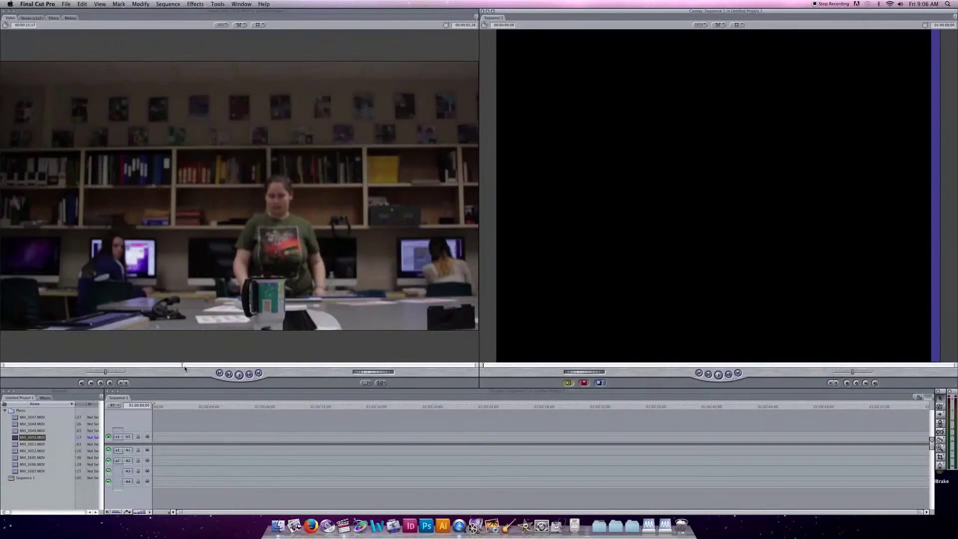
Examine MVI_3050.MOV around the camera tilt by rolling through frames, playing it and stepping back single frames
scroll(241, 316, "up", 5)
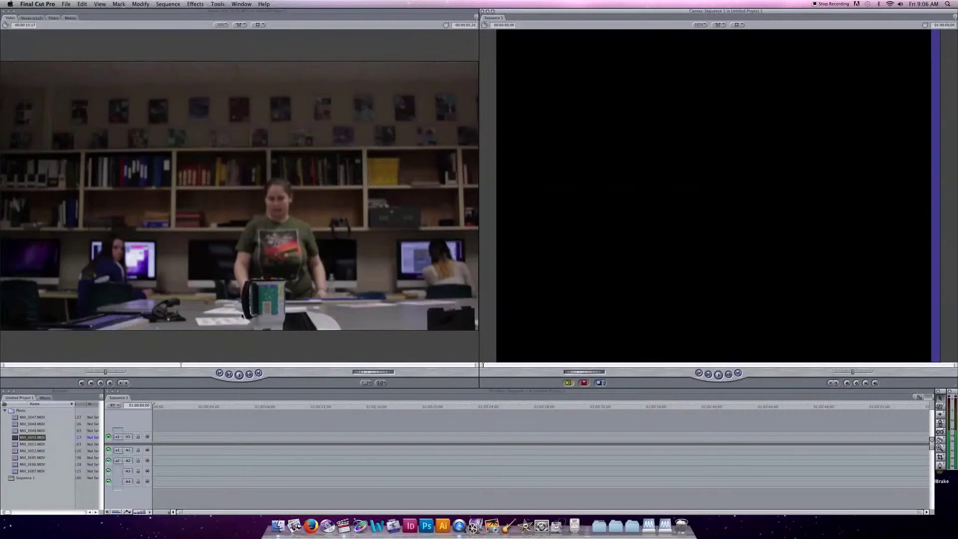
scroll(240, 316, "up", 5)
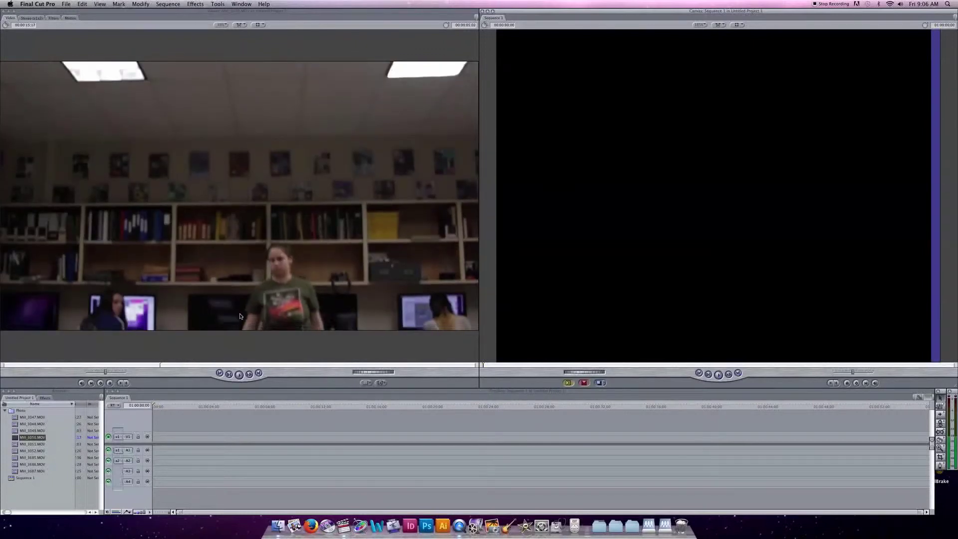
scroll(240, 316, "up", 10)
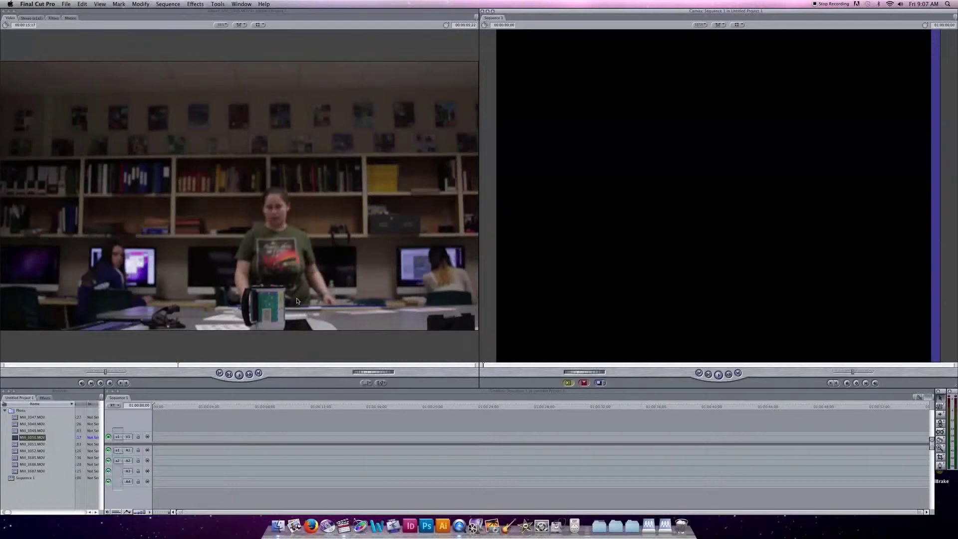
left_click(283, 347)
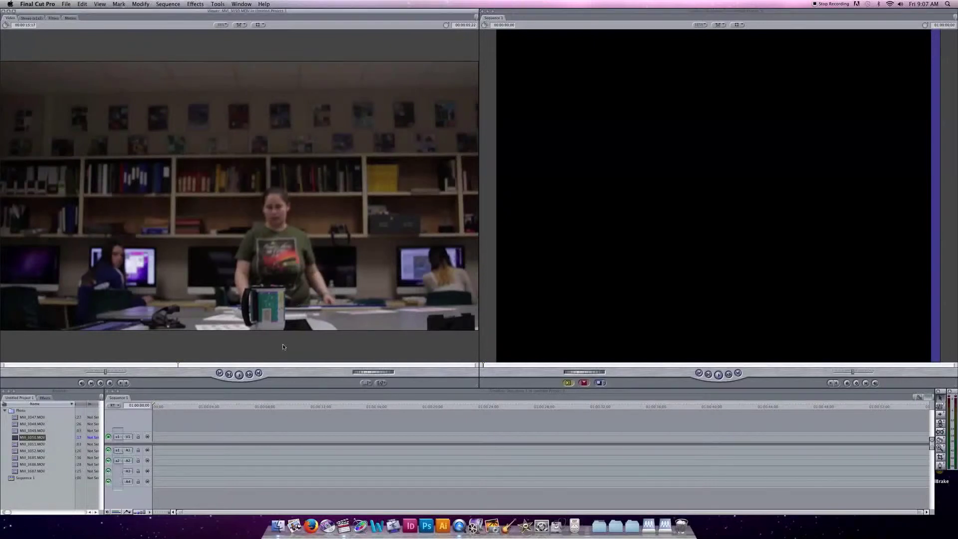
key("space")
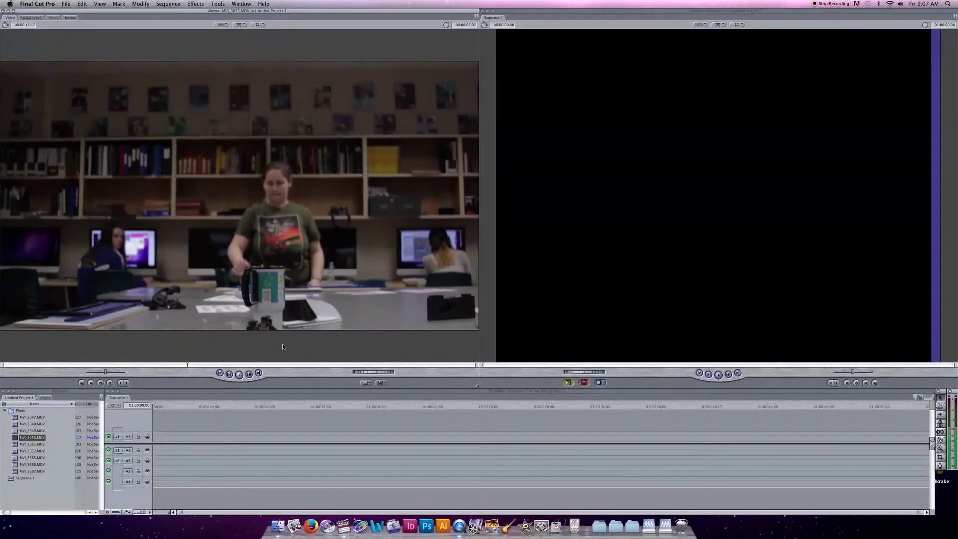
key("Left")
key("Left")
key("Left")
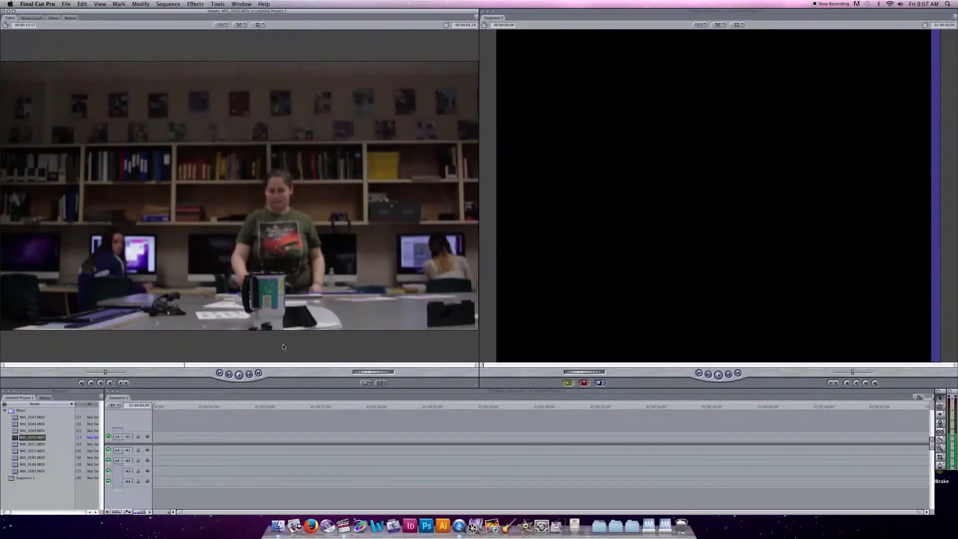
left_click(240, 375)
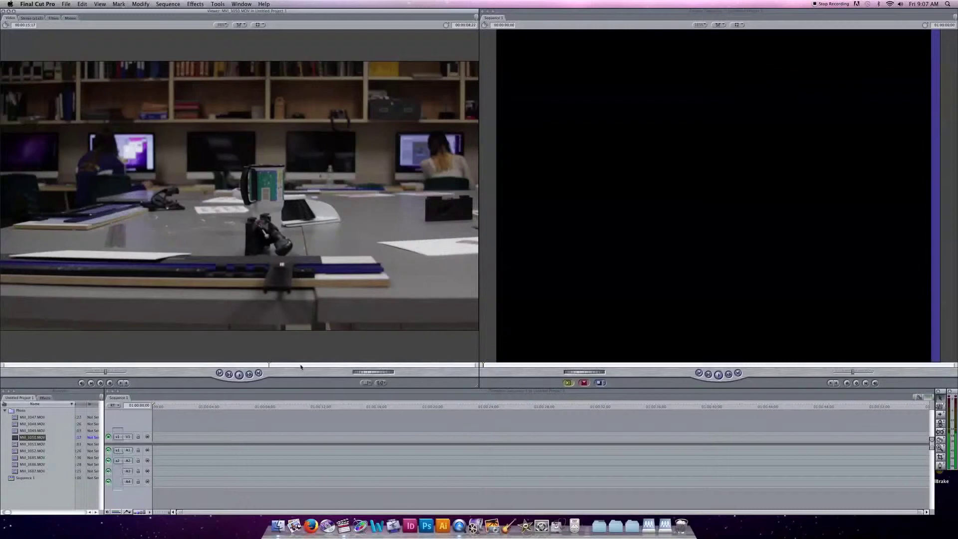
Mark an In point on MVI_3050.MOV as the camera starts tilting down from the ceiling and an Out point as the person walks behind the mug
left_click_drag(277, 368, 4, 366)
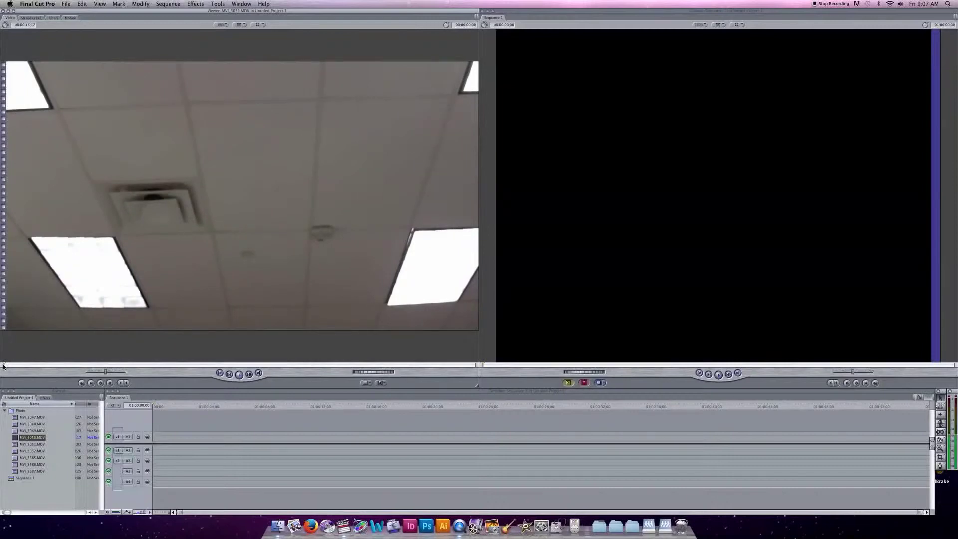
left_click_drag(4, 367, 62, 368)
key("space")
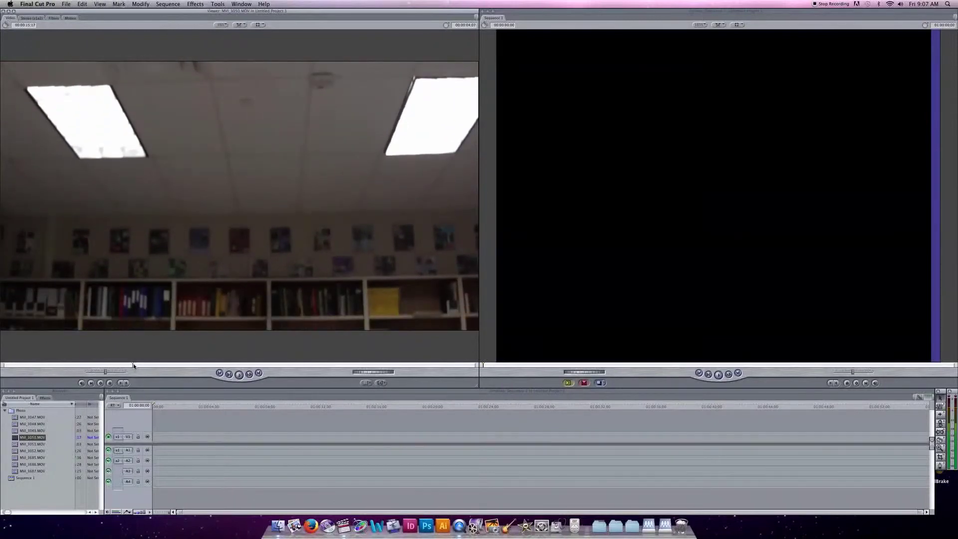
left_click(25, 370)
left_click(23, 368)
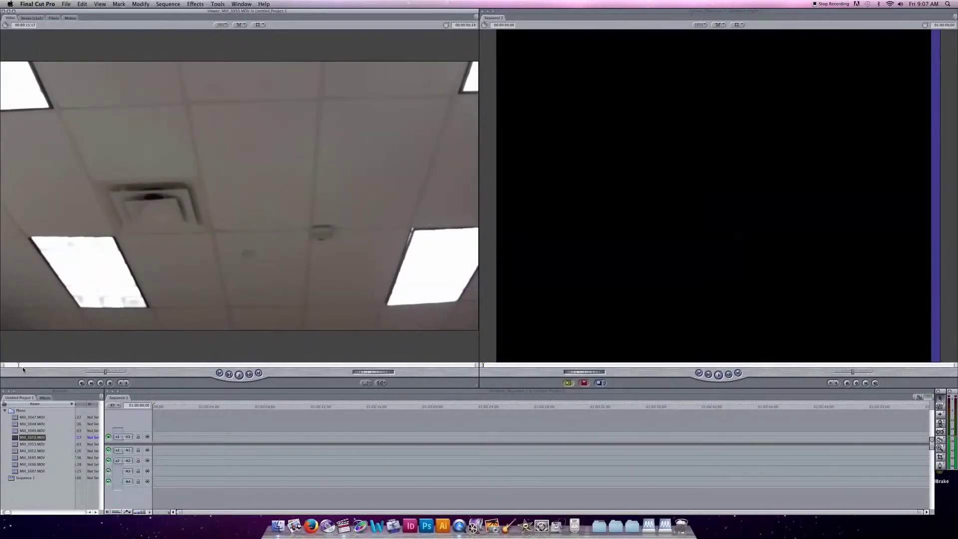
left_click_drag(36, 369, 76, 368)
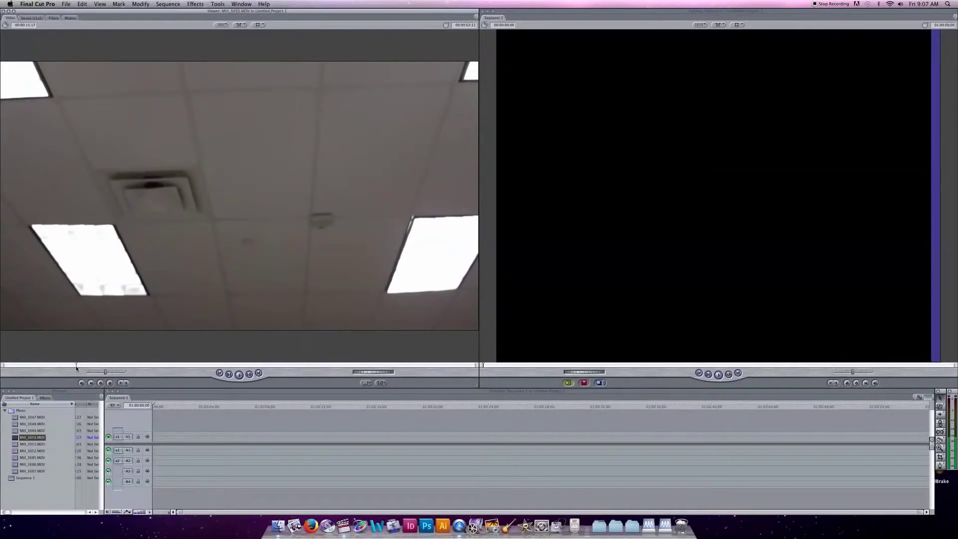
left_click_drag(75, 367, 75, 367)
key("i")
left_click_drag(76, 365, 93, 366)
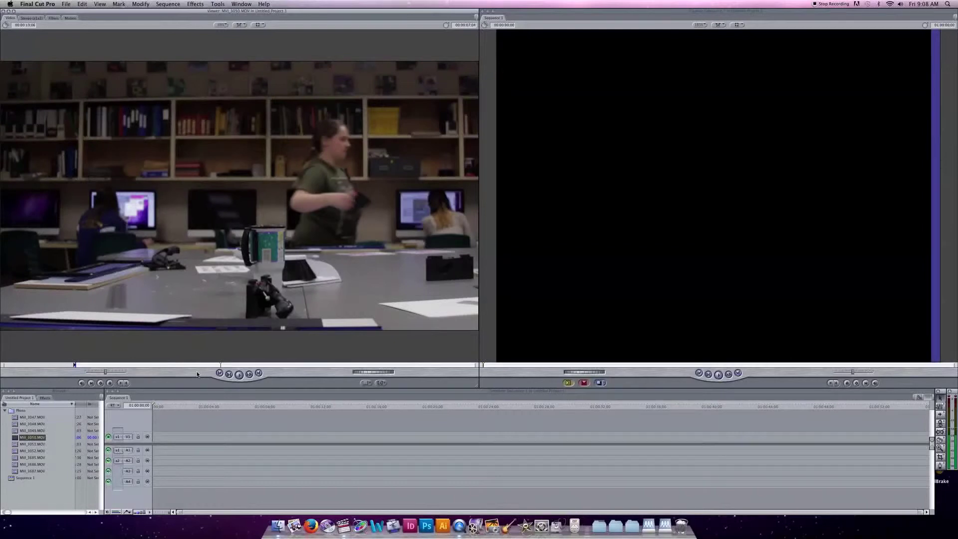
key("o")
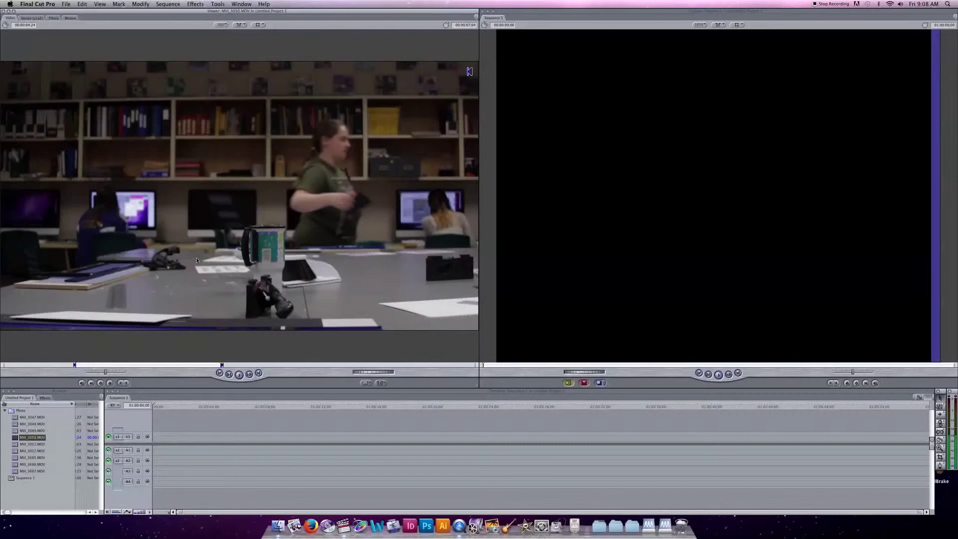
Place the marked section of MVI_3050.MOV at the start of track V1 in Sequence 1, changing the sequence settings to match the clip
scroll(210, 236, "up", 2)
left_click_drag(210, 236, 159, 436)
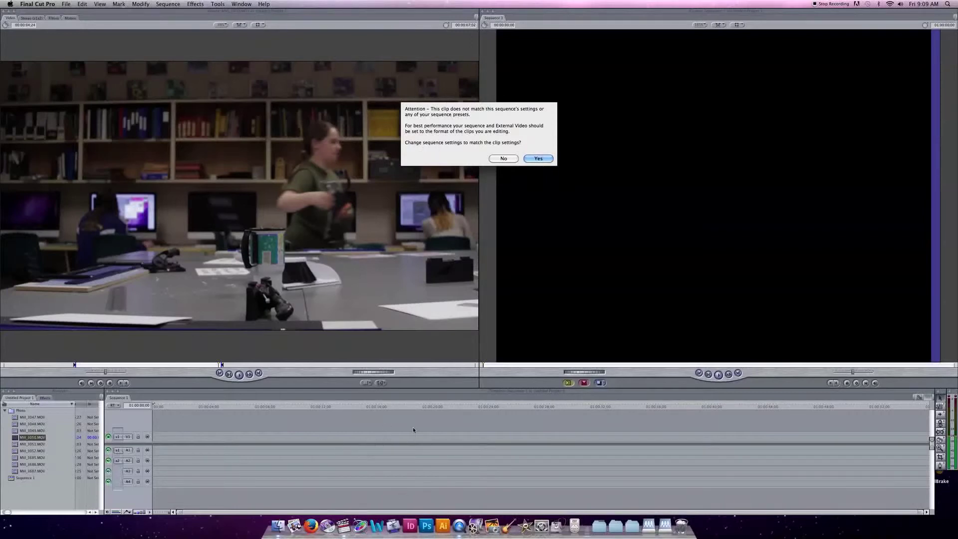
left_click(538, 159)
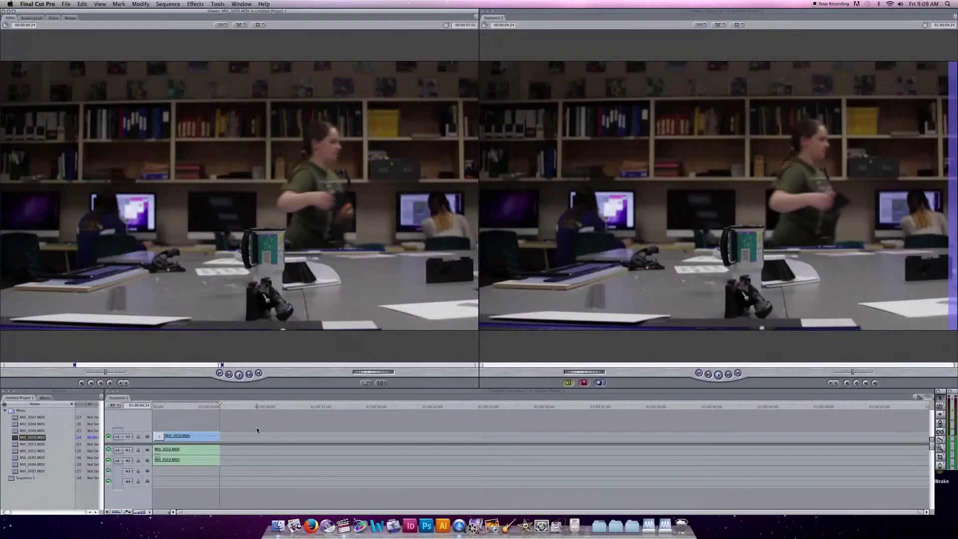
Play Sequence 1 from its beginning to review the added clip
left_click_drag(218, 404, 144, 422)
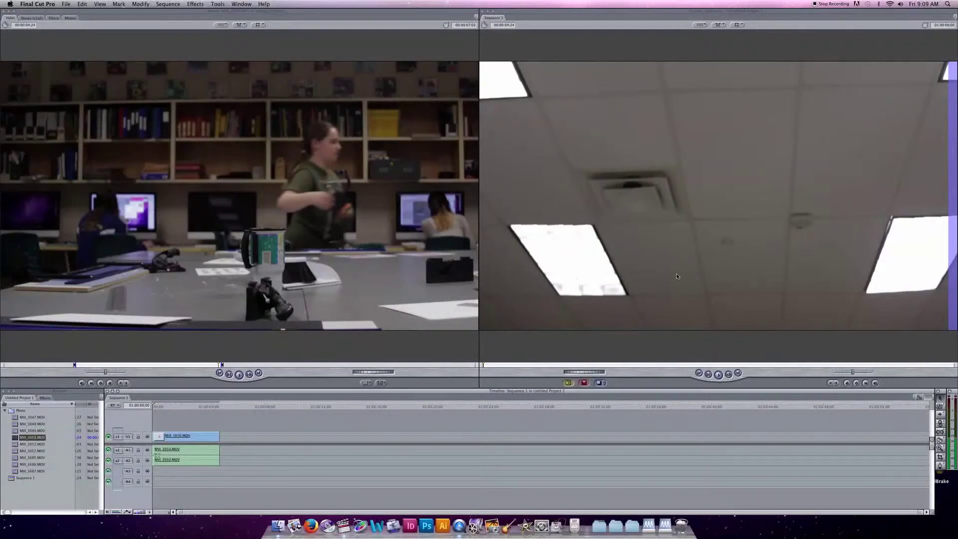
key("space")
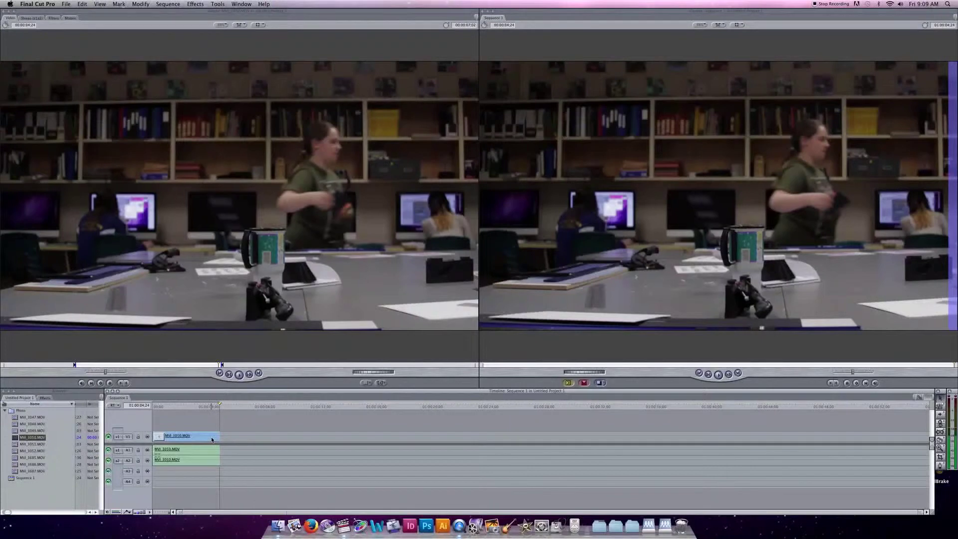
Turn off linked selection and select only the video item of MVI_3050.MOV on track V1
mouse_move(210, 438)
left_mouse_down()
mouse_move(302, 438)
mouse_move(211, 437)
left_mouse_up()
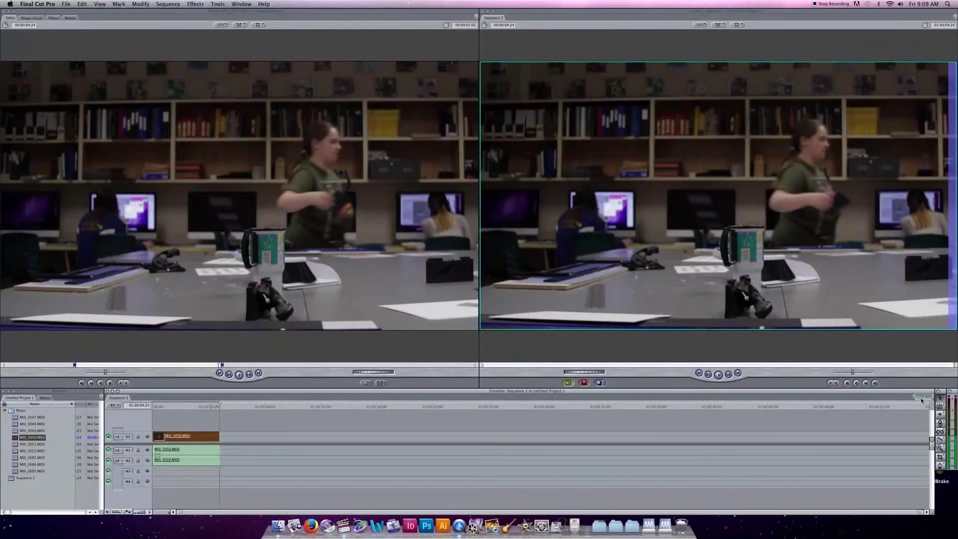
left_click(676, 430)
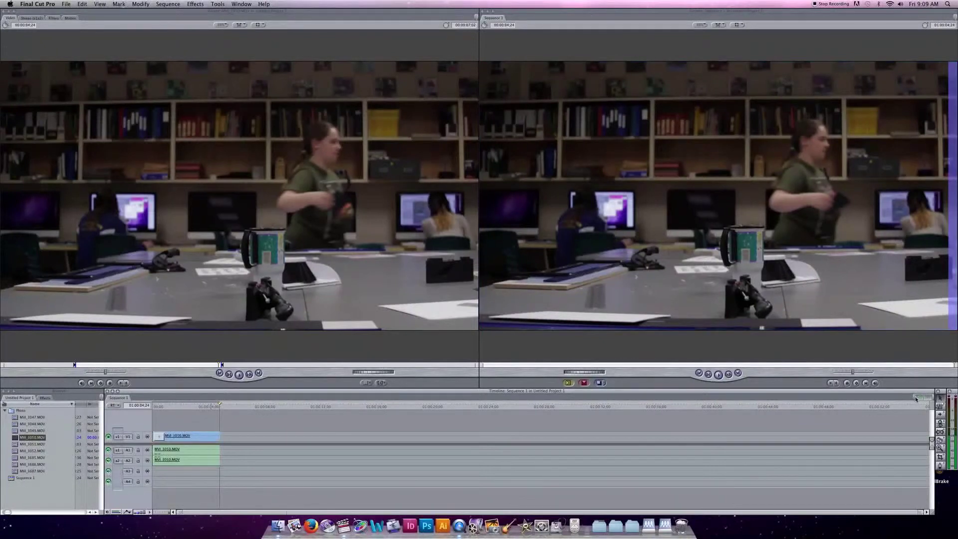
mouse_move(196, 436)
left_mouse_down()
mouse_move(252, 428)
mouse_move(410, 436)
mouse_move(192, 436)
left_mouse_up()
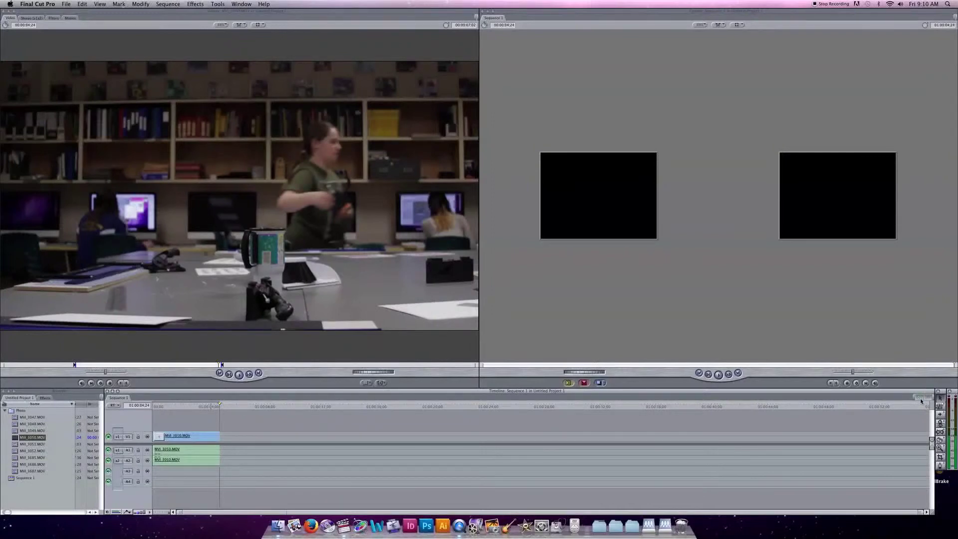
Try moving the video and audio of MVI_3050.MOV separately along the timeline, and undo both moves
left_click_drag(169, 438, 315, 451)
left_click_drag(280, 452, 280, 452)
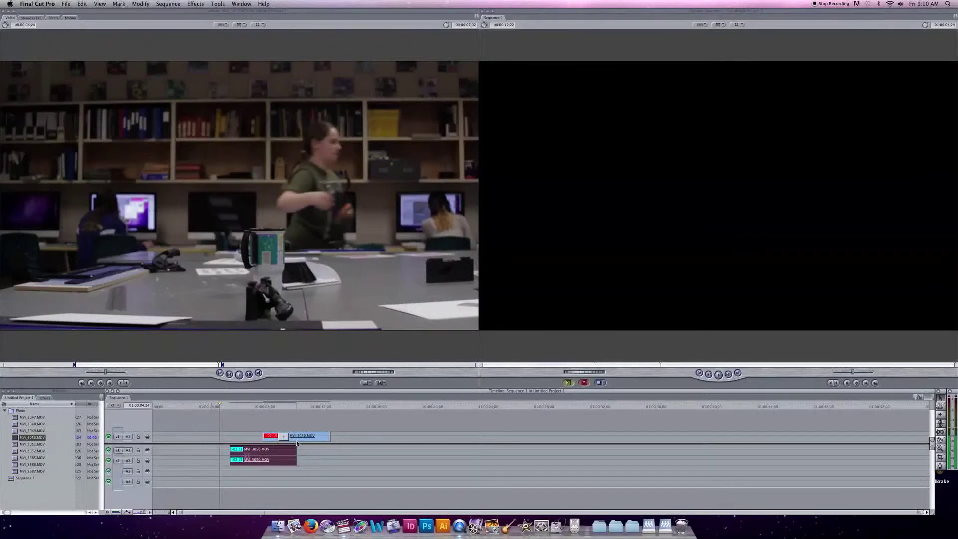
key("super+z")
key("super+z")
Shift the video of MVI_3050.MOV slightly out of sync with its audio and move it back to the sequence start
left_click_drag(200, 437, 208, 437)
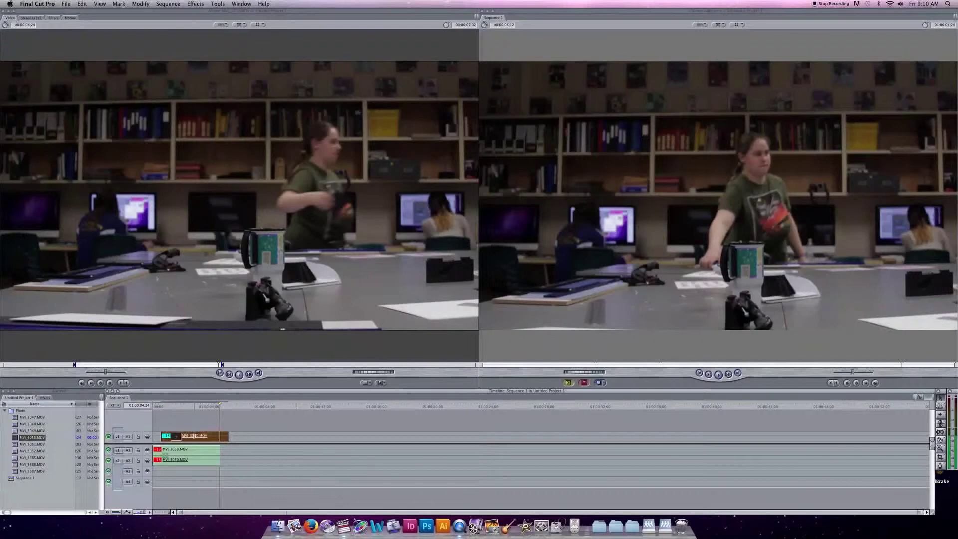
left_click_drag(194, 436, 186, 436)
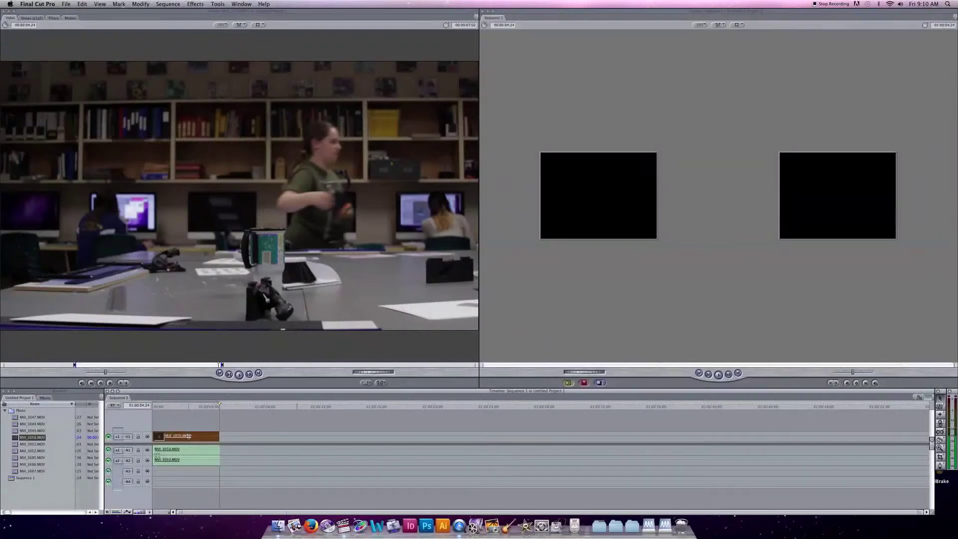
left_click(271, 427)
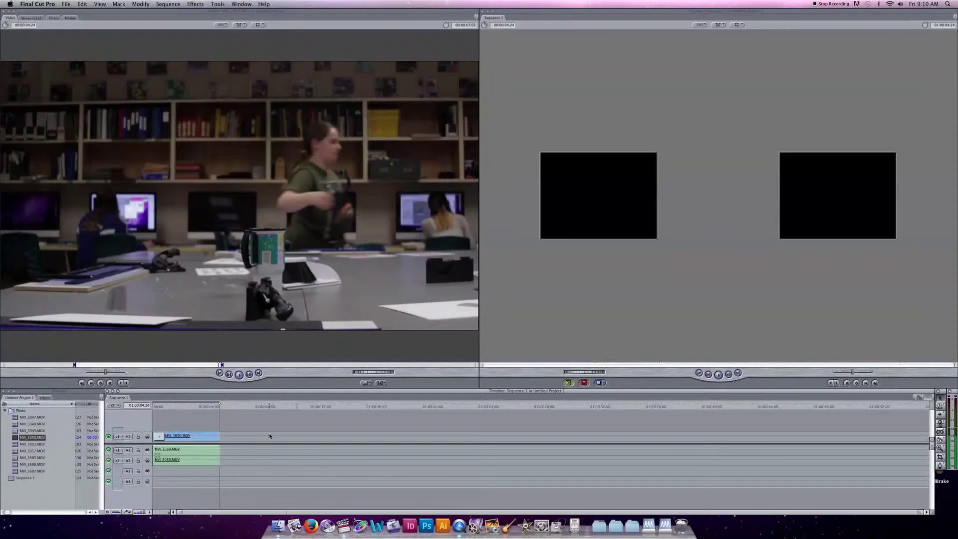
Delete the audio of MVI_3050.MOV from tracks A1 and A2, keeping only its video on V1
left_click(204, 452)
key("Delete")
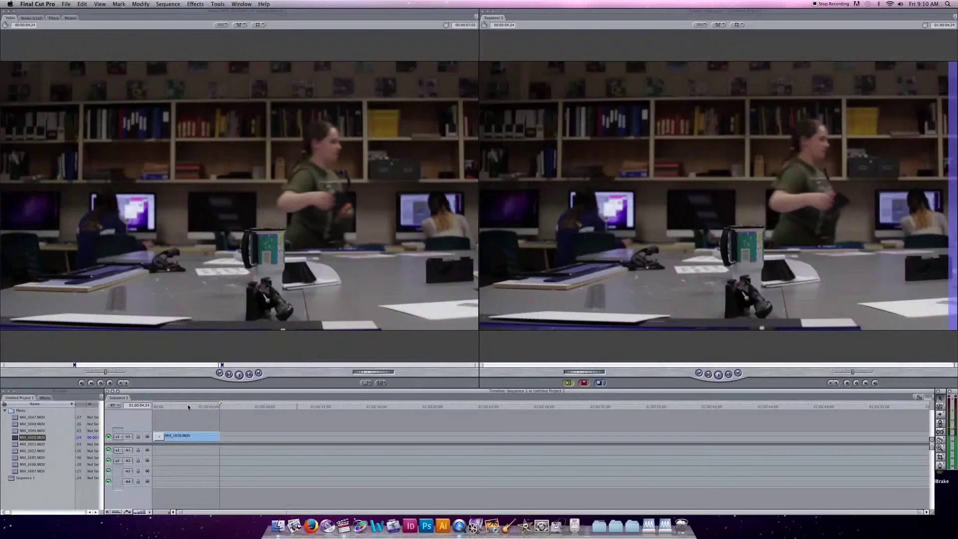
mouse_move(190, 435)
left_mouse_down()
mouse_move(234, 436)
mouse_move(191, 435)
left_mouse_up()
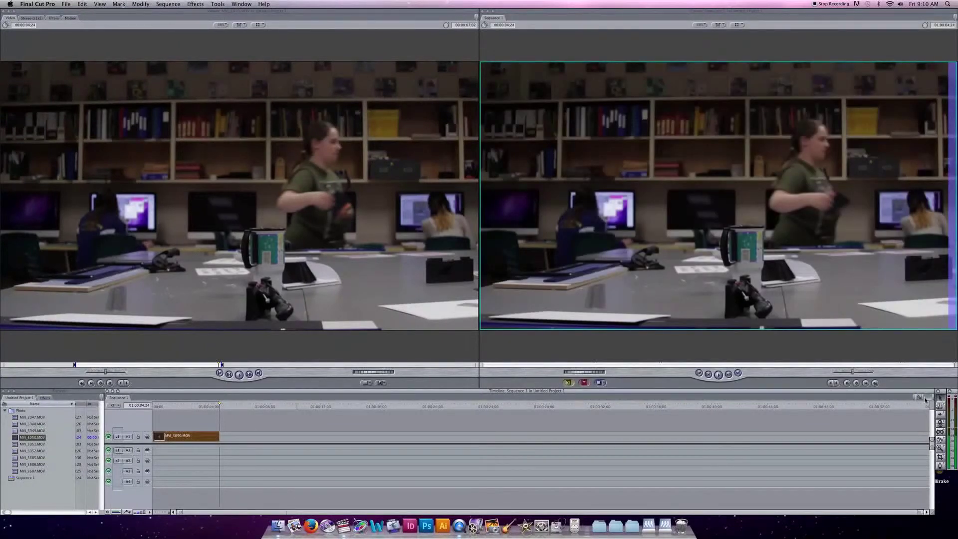
Test playhead snapping by moving the playhead past MVI_3050.MOV and bringing it back to the clip's end
mouse_move(224, 402)
left_mouse_down()
mouse_move(249, 405)
mouse_move(224, 407)
left_mouse_up()
mouse_move(219, 405)
left_mouse_down()
mouse_move(234, 403)
mouse_move(221, 405)
left_mouse_up()
mouse_move(225, 406)
left_mouse_down()
mouse_move(155, 408)
mouse_move(243, 409)
left_mouse_up()
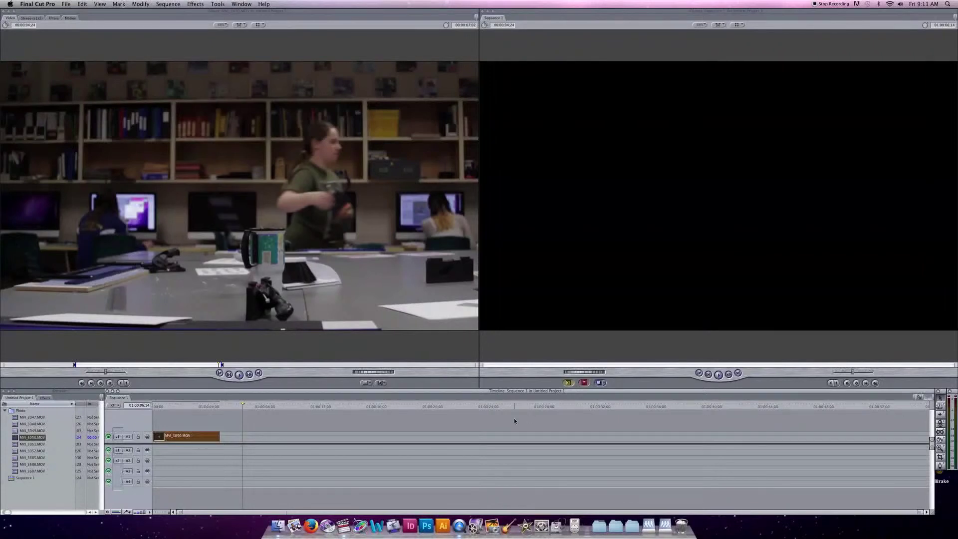
left_click_drag(243, 408, 222, 405)
Try adding MVI_3051.MOV to V1 directly after MVI_3050.MOV, and delete it again with its audio
left_click(17, 443)
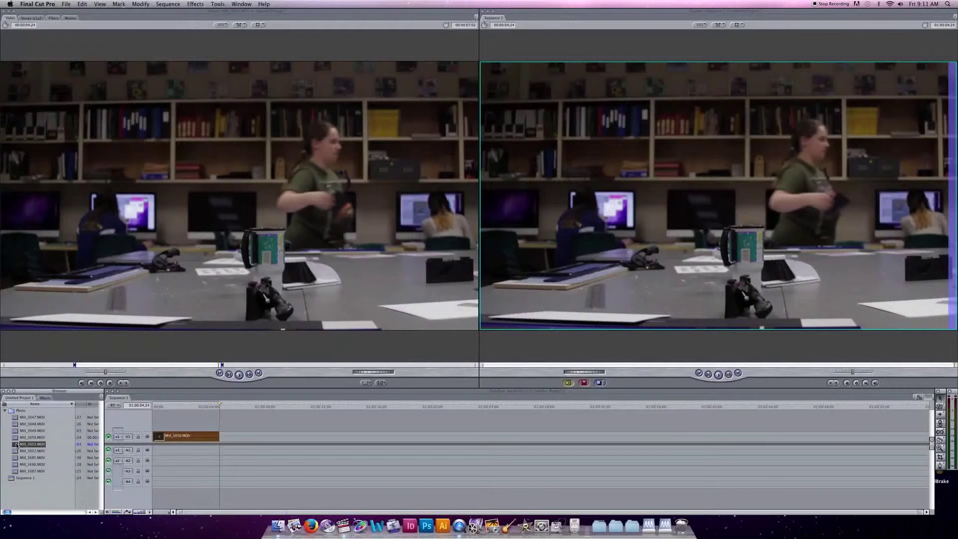
double_click(16, 443)
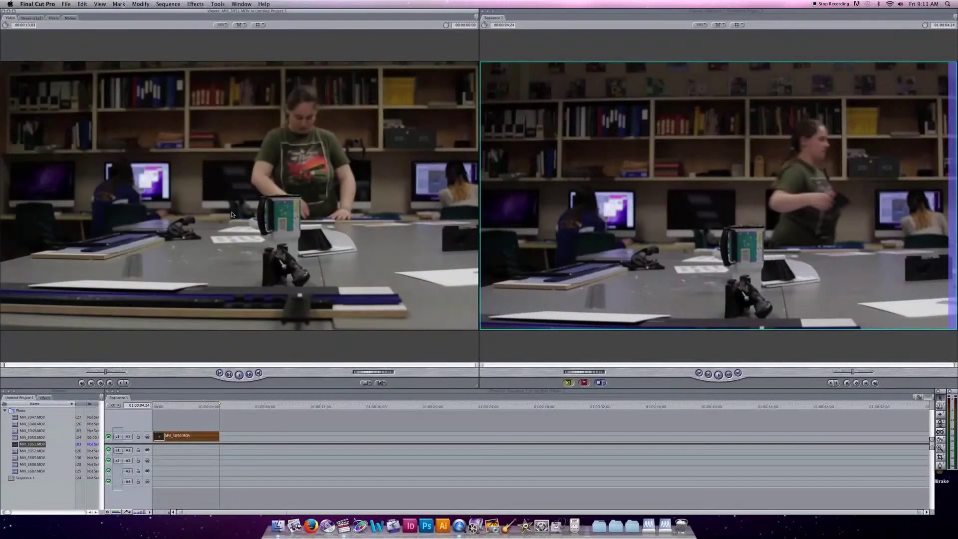
left_click_drag(233, 215, 224, 438)
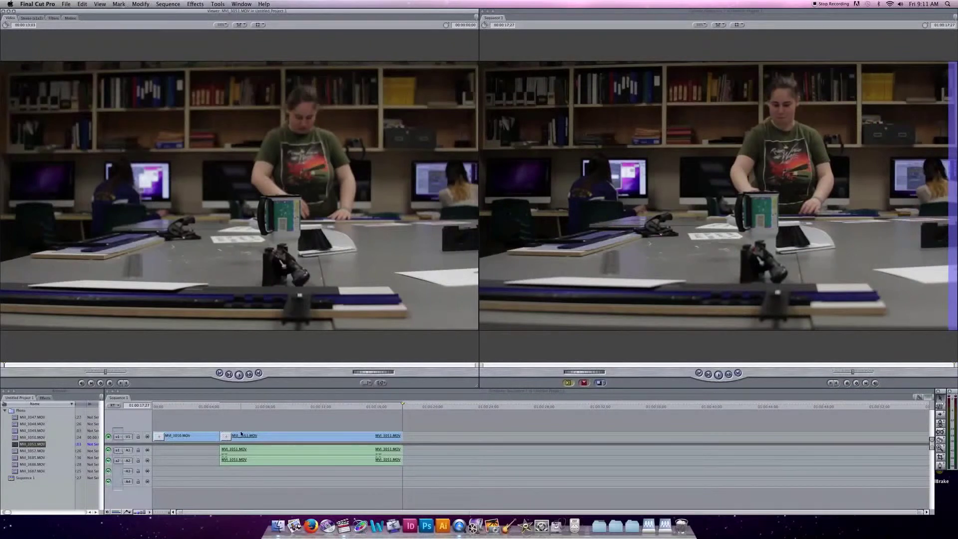
left_click(293, 452)
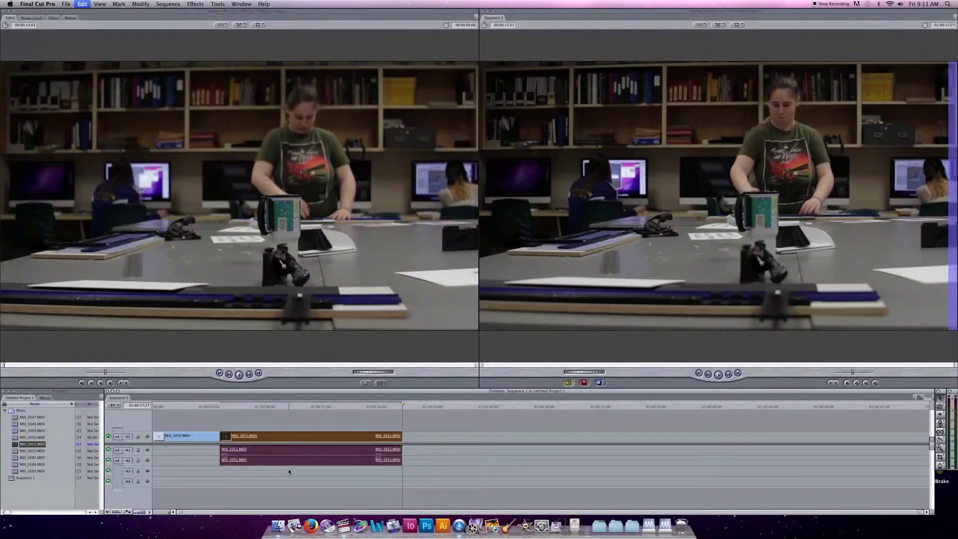
key("Delete")
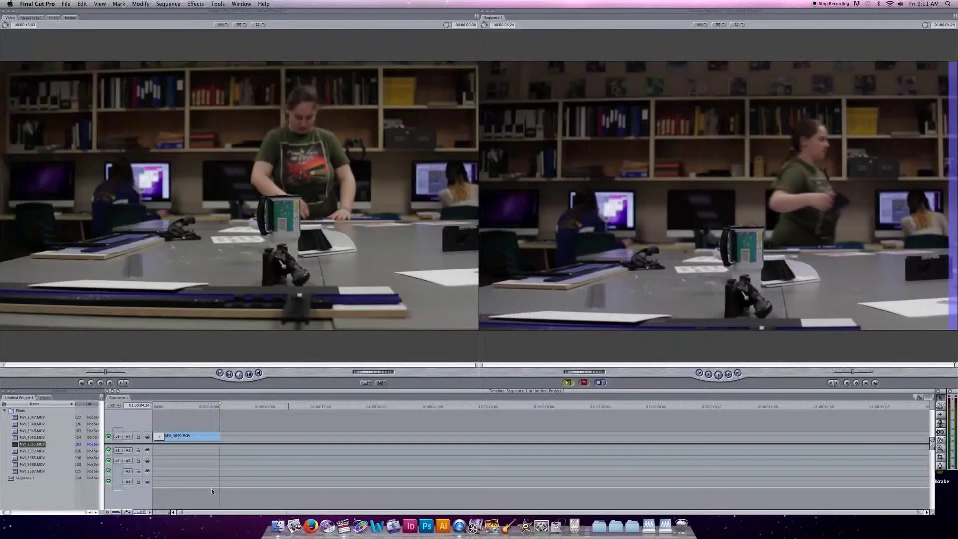
Add video tracks V2 and V3 above V1, trying MVI_3050.MOV on V3 before returning it to V1
right_click(194, 425)
left_click(203, 424)
left_click_drag(206, 436, 213, 418)
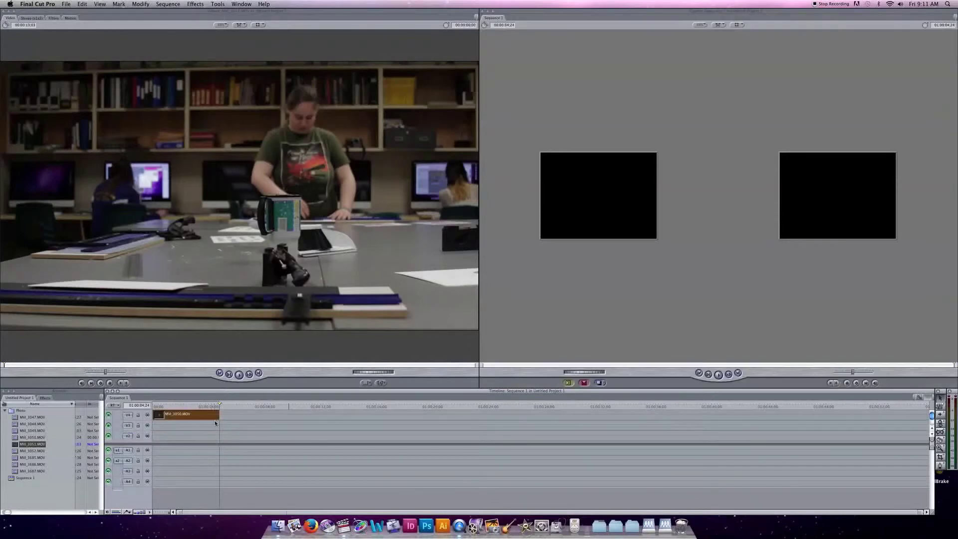
scroll(218, 436, "down", 1)
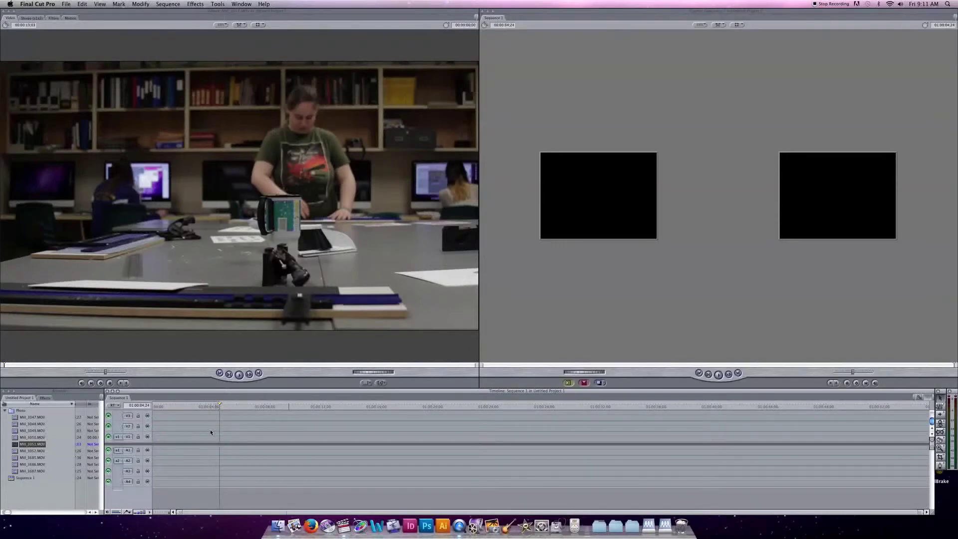
scroll(210, 432, "up", 1)
mouse_move(207, 426)
left_mouse_down()
mouse_move(208, 450)
mouse_move(207, 438)
left_mouse_up()
Load the last clip in the bin into the Viewer and place it on V2 at the sequence start, above MVI_3050.MOV
left_click(16, 451)
left_click_drag(16, 451, 196, 251)
left_click(17, 472)
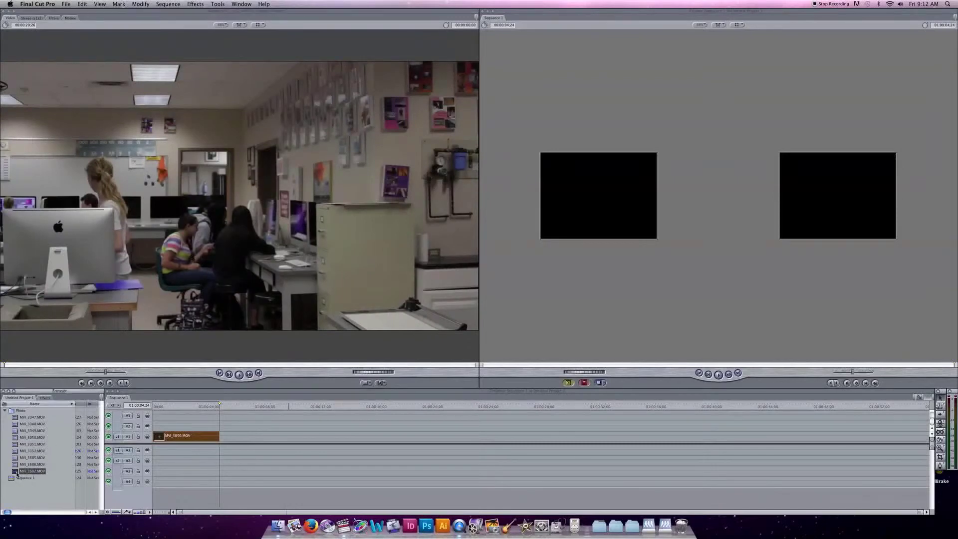
left_click_drag(17, 472, 249, 206)
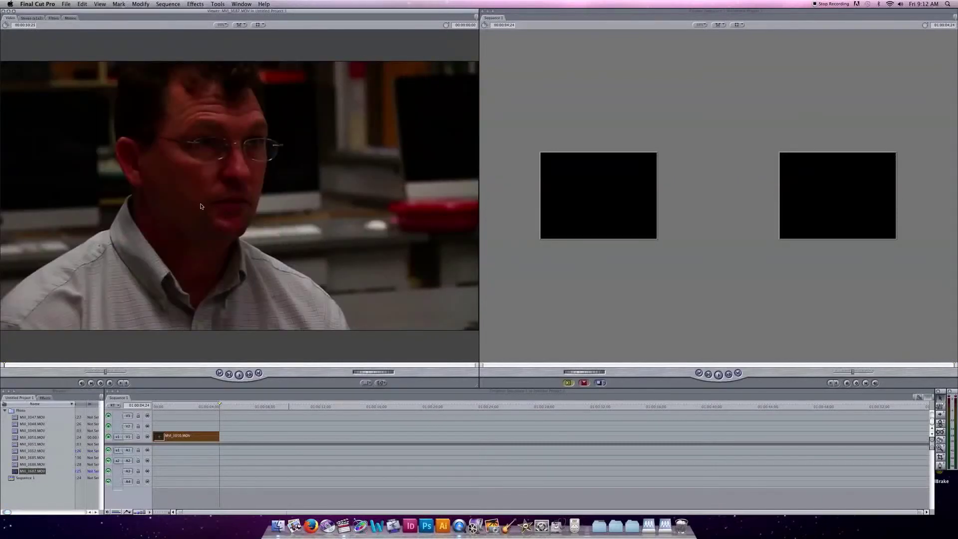
left_click_drag(199, 208, 160, 428)
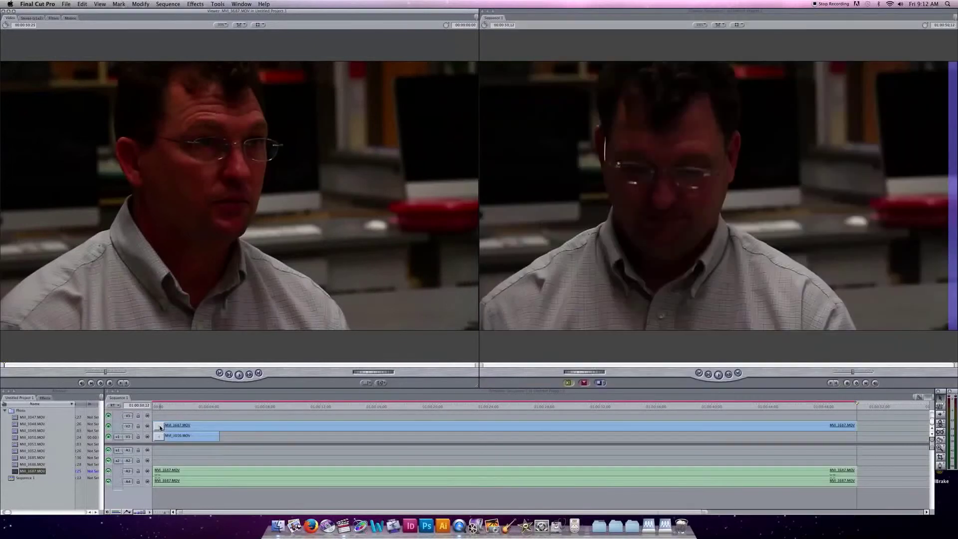
Park the playhead over the overlapping clips and move MVI_3050.MOV from V1 up to V3
left_click(187, 405)
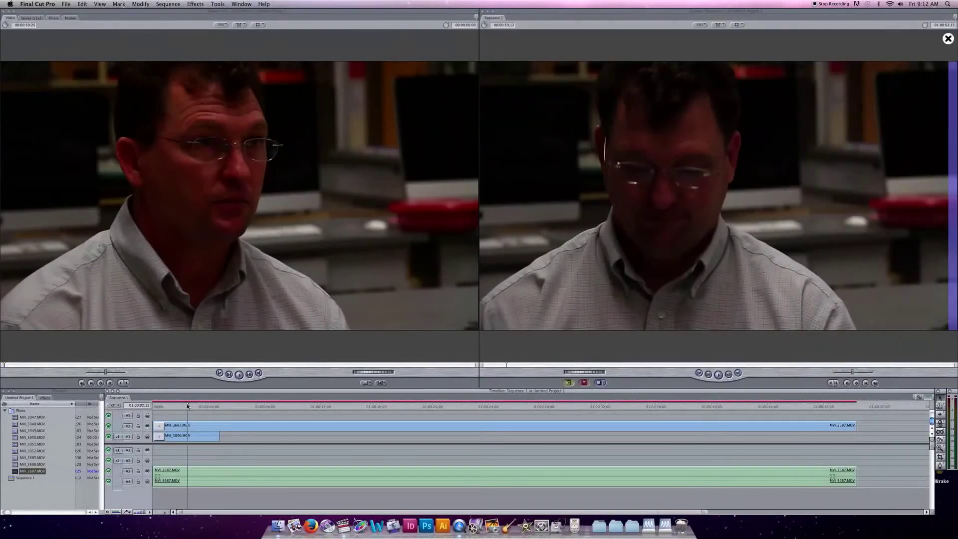
left_click(198, 428)
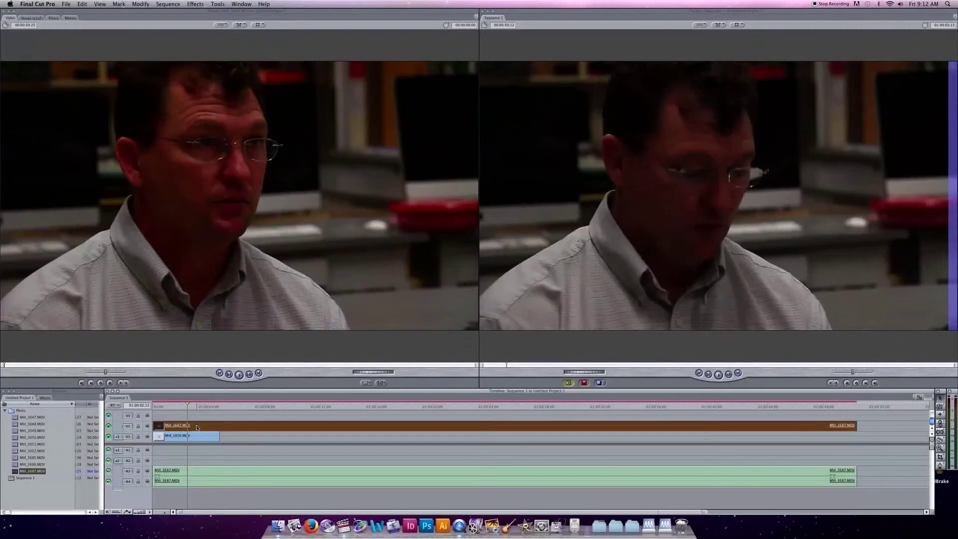
left_click_drag(199, 438, 200, 419)
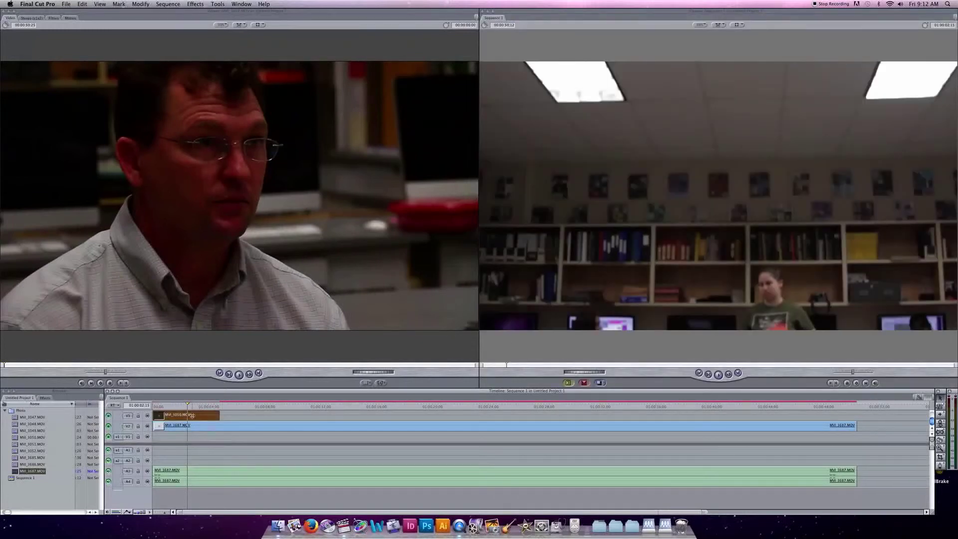
Delete the long clip on V2 with its audio and return MVI_3050.MOV to the start of V1
left_click(200, 427)
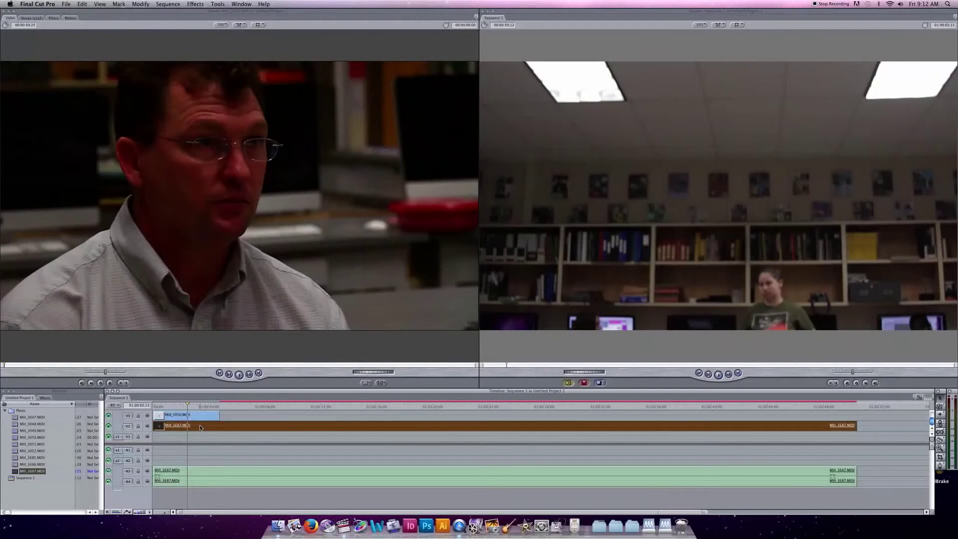
key("Delete")
left_click(205, 473)
key("Delete")
left_click_drag(196, 416, 160, 439)
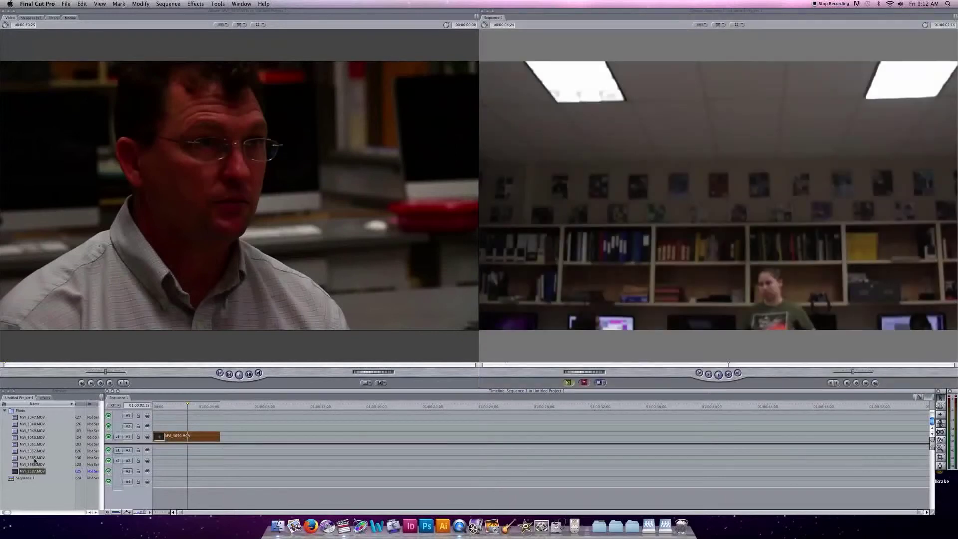
Load MVI_3052.MOV into the Viewer and place it on V2 at the playhead, overlapping the end of MVI_3050.MOV
left_click(15, 465)
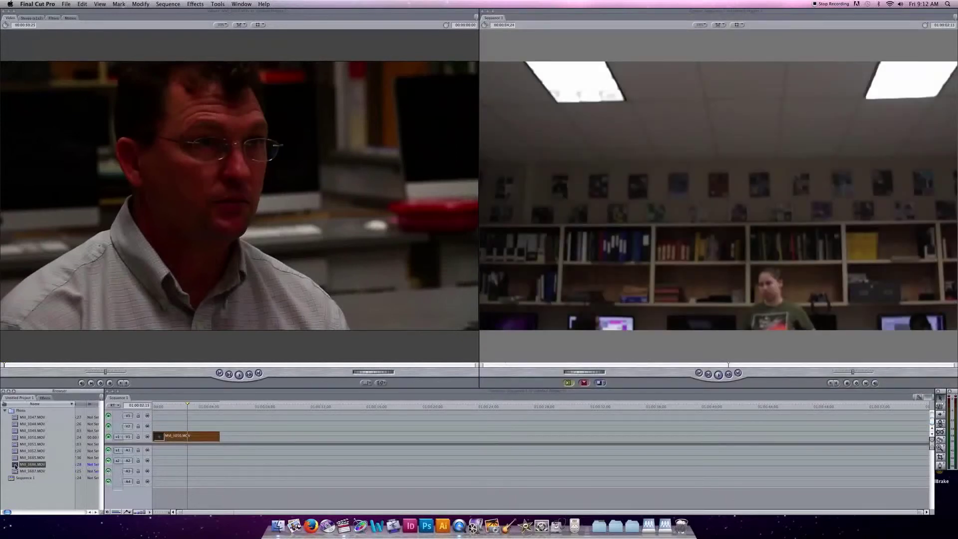
double_click(15, 457)
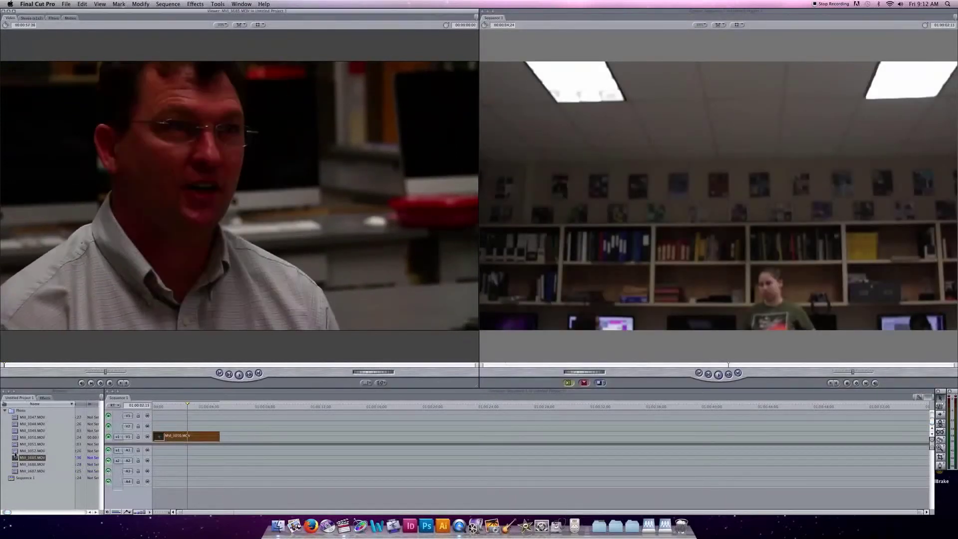
left_click(16, 450)
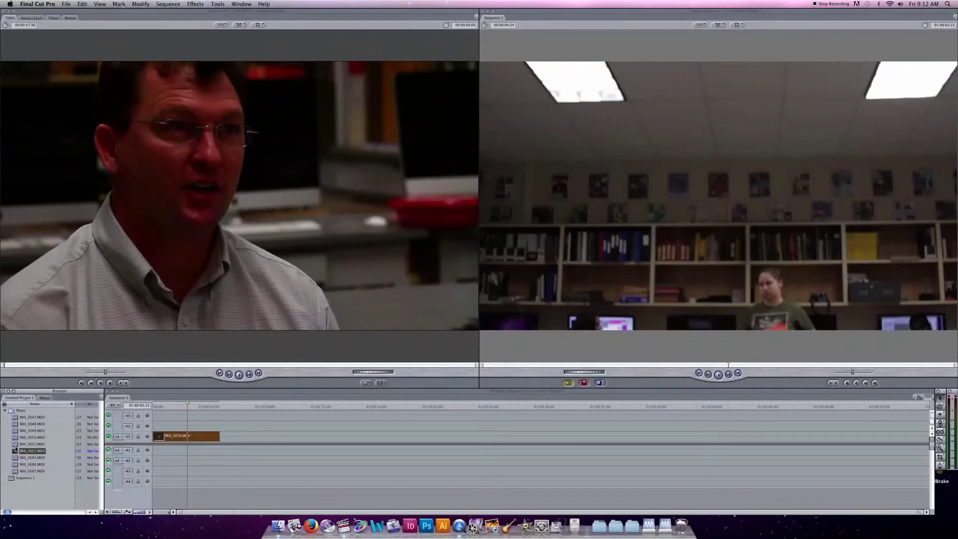
double_click(16, 451)
left_click_drag(274, 312, 251, 434)
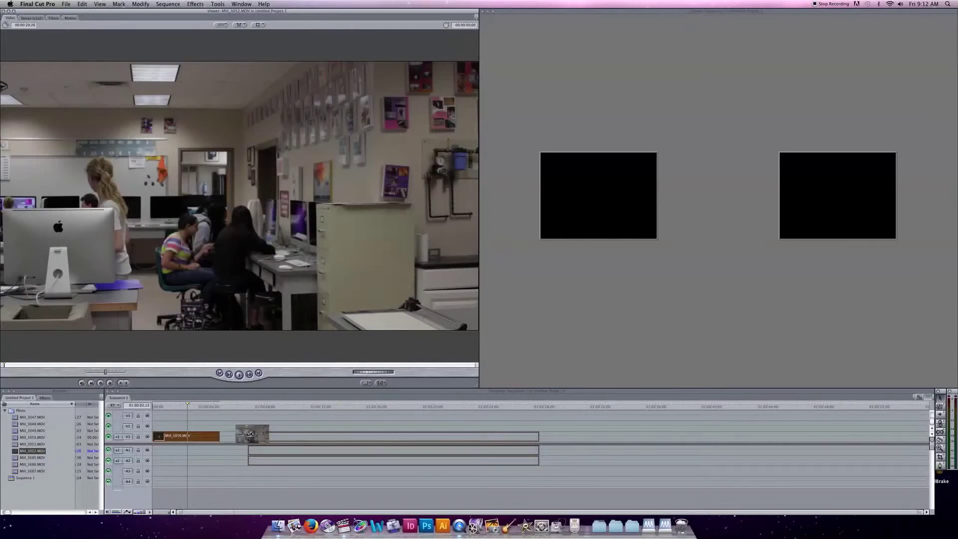
left_click_drag(251, 435, 196, 424)
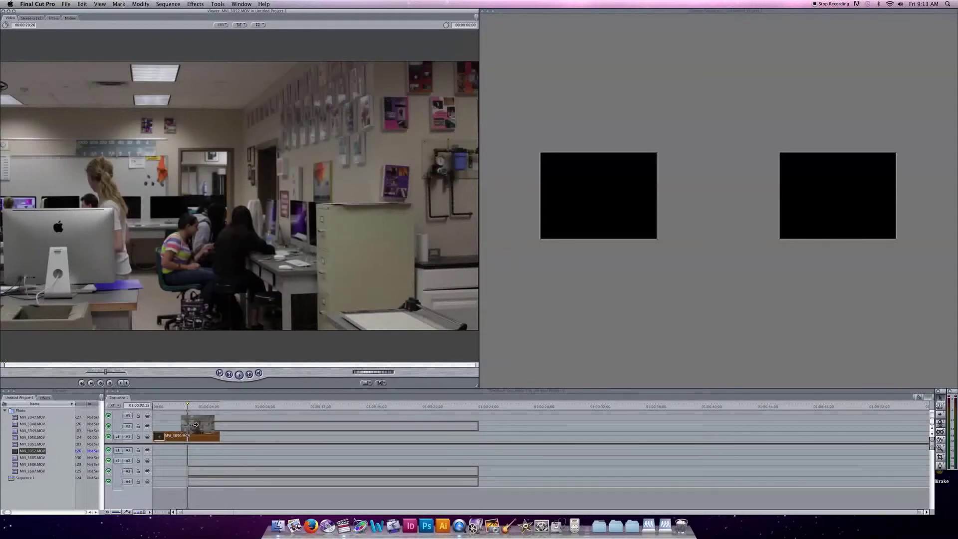
left_click_drag(196, 425, 197, 424)
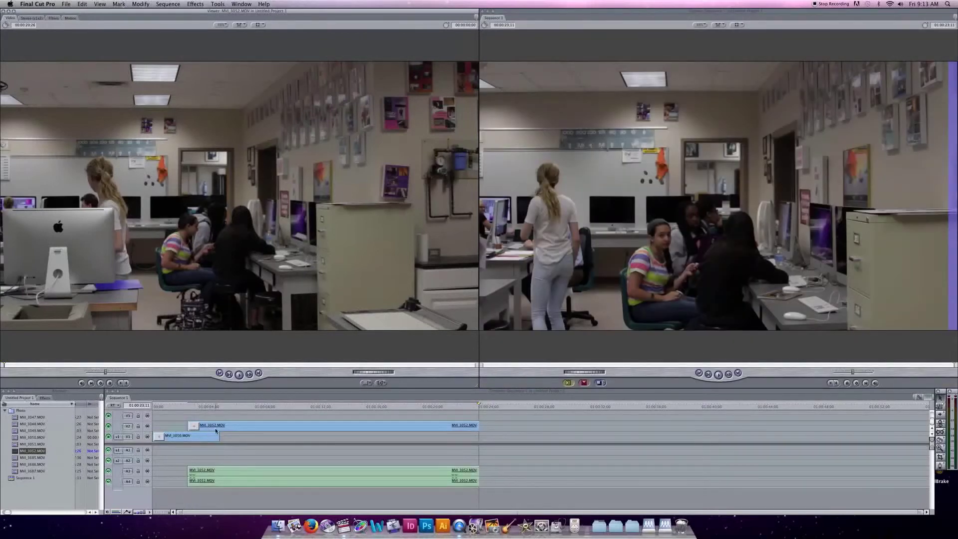
Delete the video of MVI_3052.MOV from V2 and its audio from A3 and A4
left_click(218, 428)
key("Delete")
left_click(229, 475)
key("Delete")
Insert MVI_3052.MOV on V2 so that it splits MVI_3050.MOV, and delete the split-off remainder on V1
left_click_drag(215, 269, 207, 424)
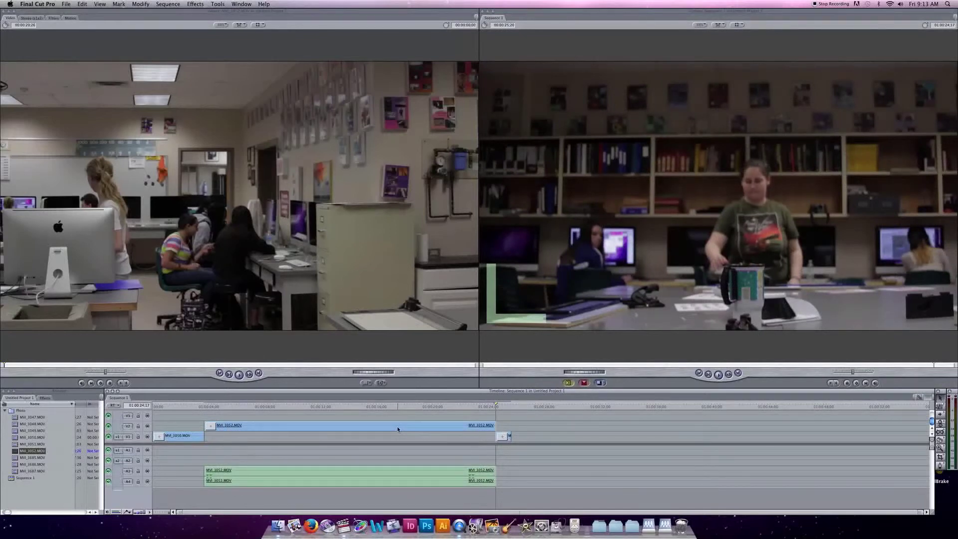
left_click(508, 439)
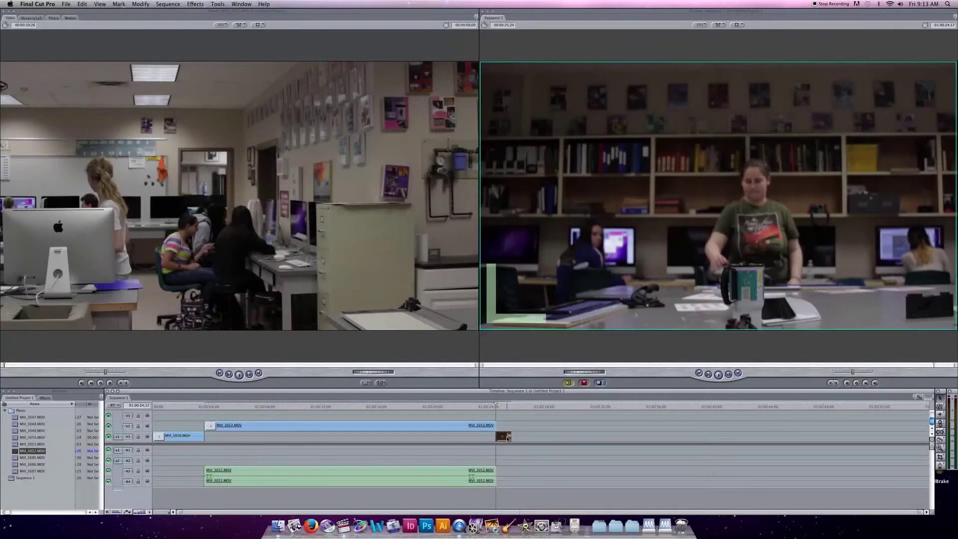
key("Delete")
Delete the inserted MVI_3052.MOV with its audio and try an overwrite edit of it at the end of MVI_3050.MOV
left_click_drag(475, 459, 458, 490)
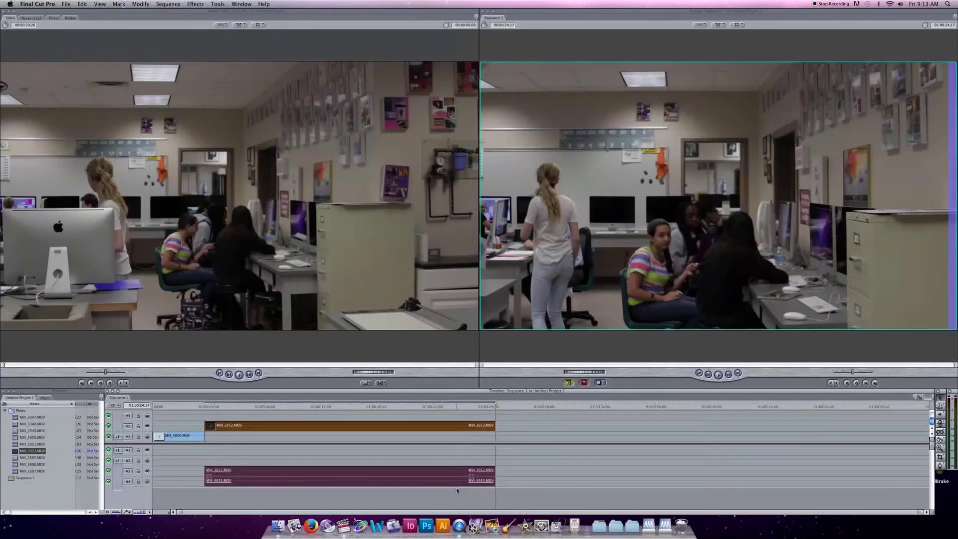
key("Delete")
key("F10")
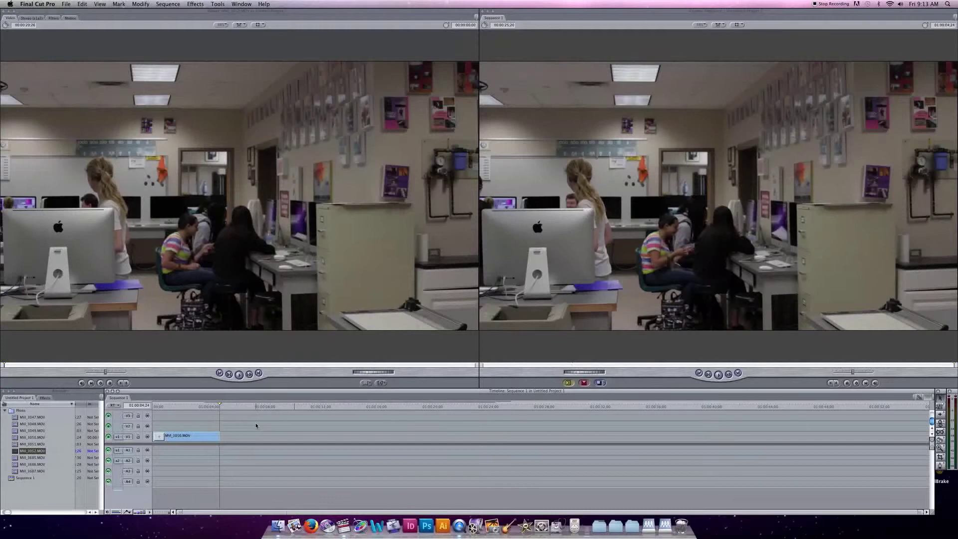
Place MVI_3052.MOV on V2 at the end of MVI_3050.MOV and cut its video and audio at 01:00:12;21
left_click_drag(227, 306, 228, 427)
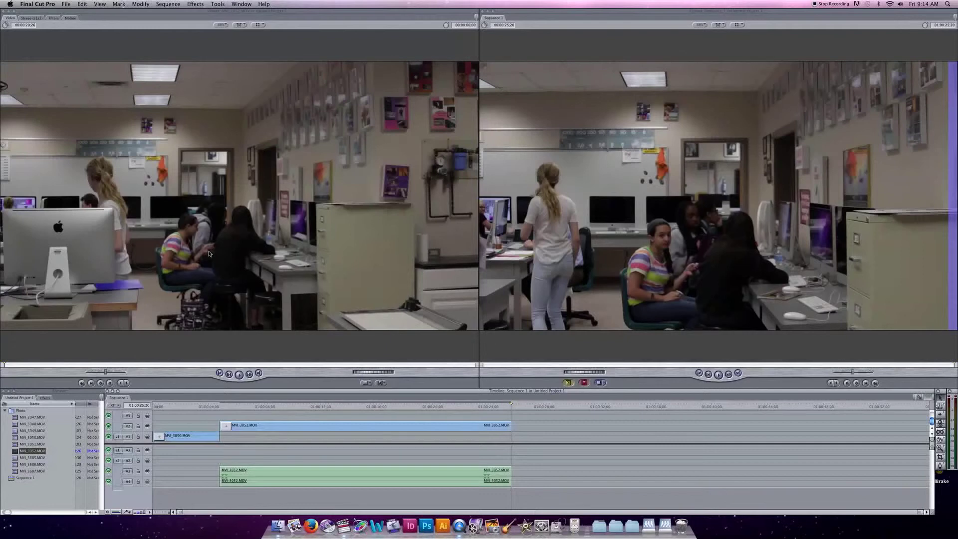
left_click_drag(222, 404, 332, 421)
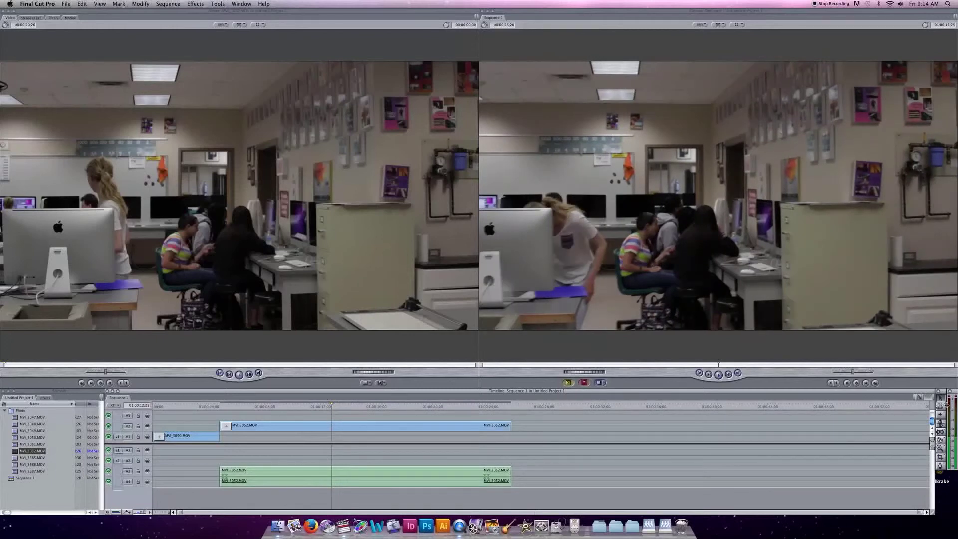
left_click(940, 442)
left_click(333, 426)
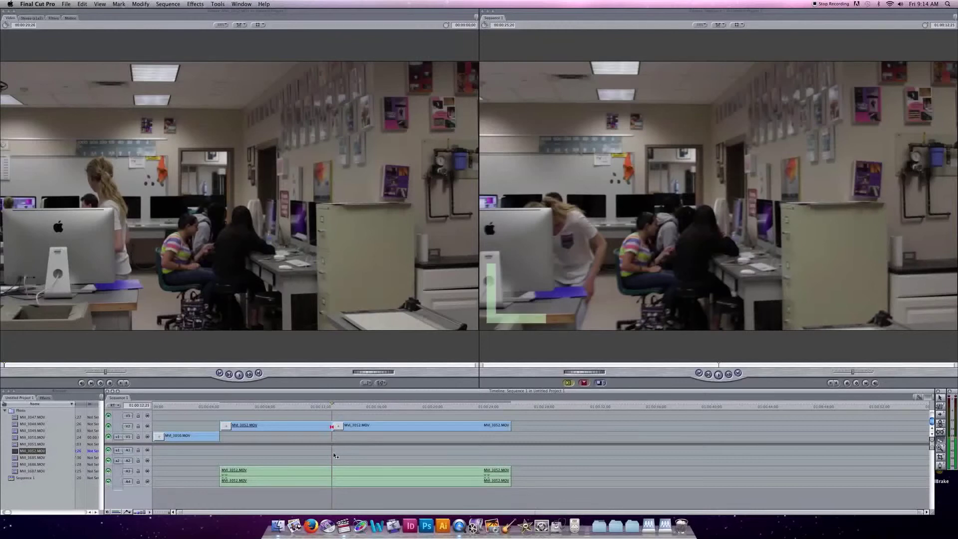
left_click(333, 471)
Delete the video and audio of MVI_3052.MOV before the cut
left_click(941, 398)
left_click(306, 428)
key("Delete")
left_click(298, 471)
key("Delete")
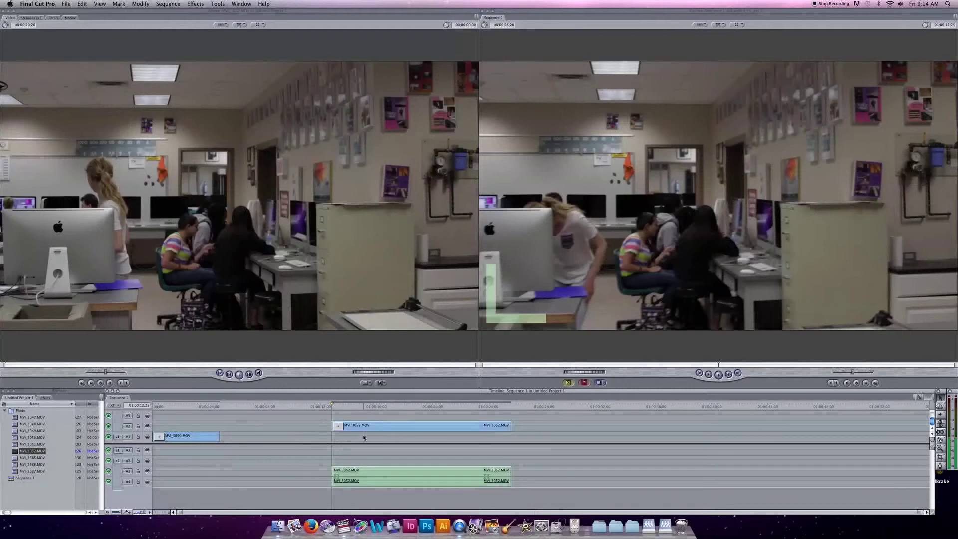
Move the remaining MVI_3052.MOV back against the end of MVI_3050.MOV and cut its video and audio at 01:00:16;21
left_click_drag(404, 424, 388, 413)
left_click(941, 430)
key("a")
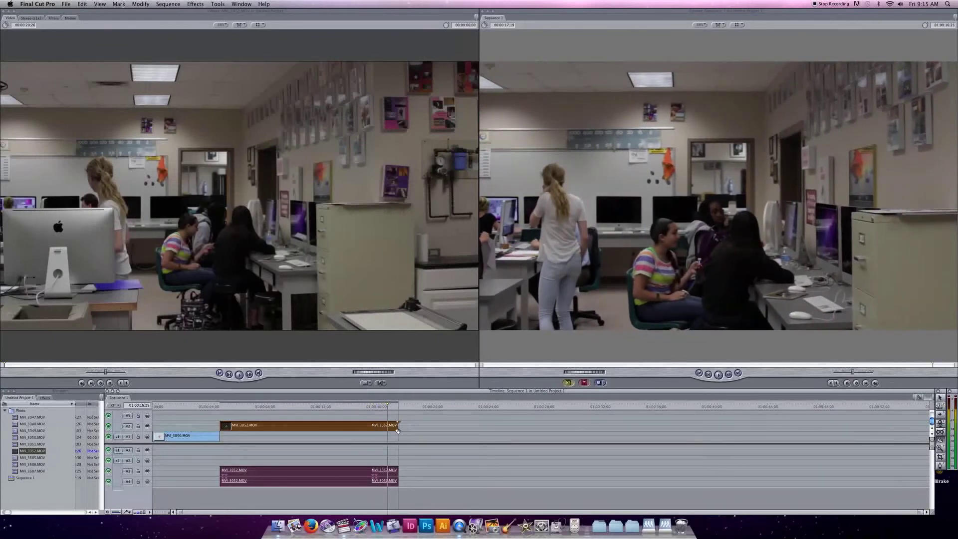
left_click_drag(398, 427, 394, 427)
left_click(392, 470)
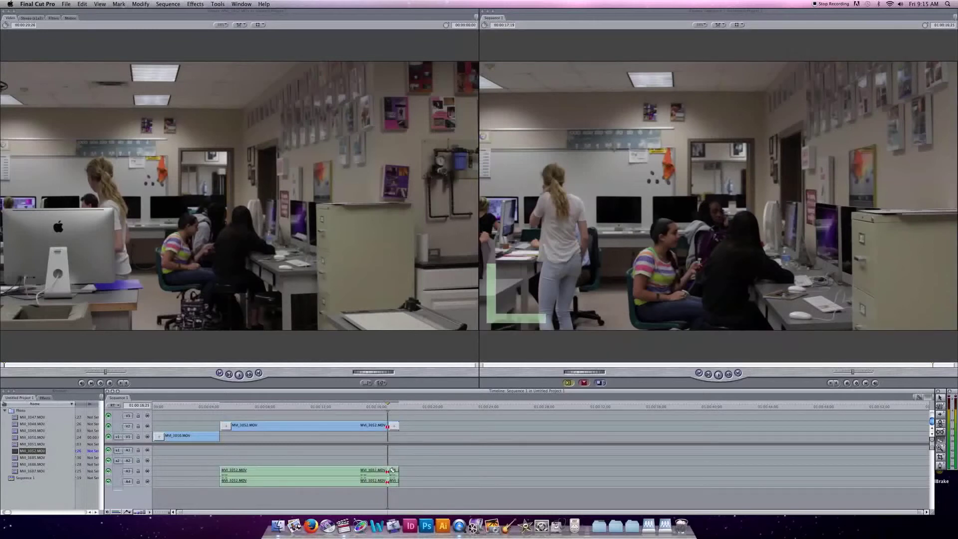
Delete the short video and audio piece after the cut at the end of MVI_3052.MOV
key("a")
left_click(395, 427)
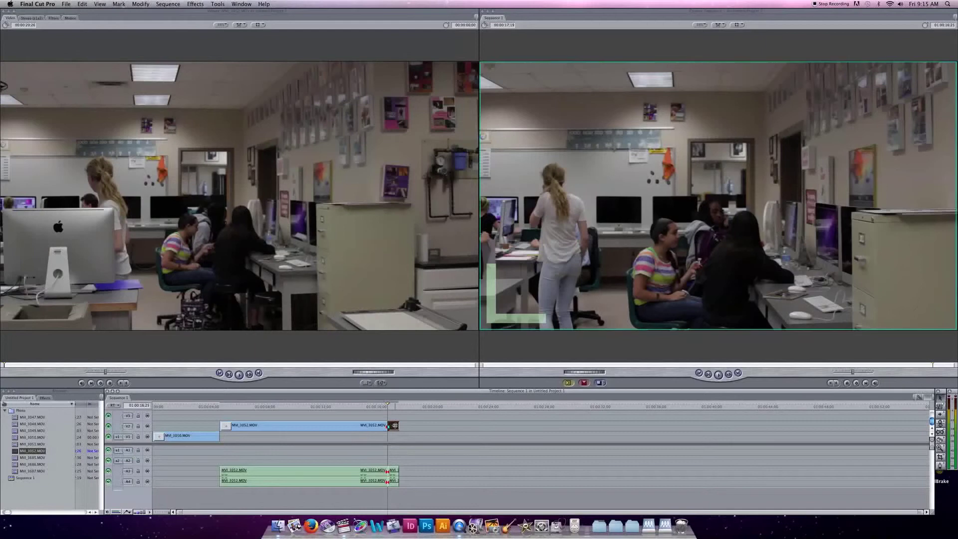
key("Delete")
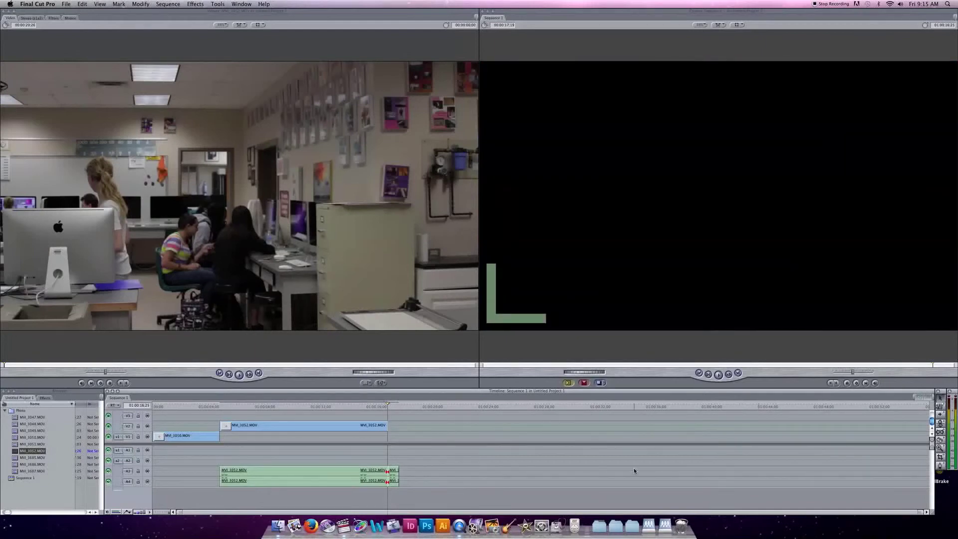
left_click(396, 471)
key("Delete")
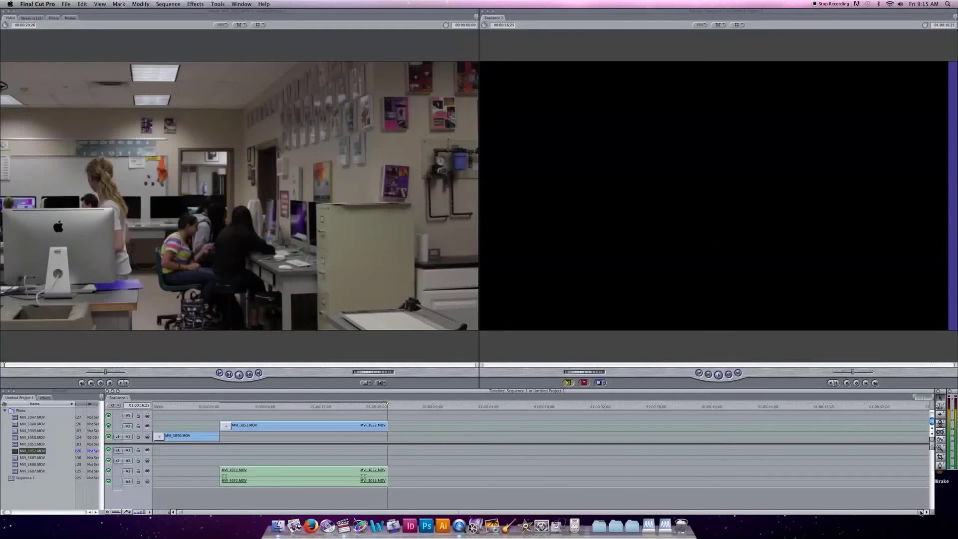
Examine the sequence clips at several timeline magnifications and view the frame of MVI_3052.MOV about 8 seconds into the sequence
mouse_move(922, 512)
left_mouse_down()
mouse_move(627, 513)
mouse_move(933, 517)
left_mouse_up()
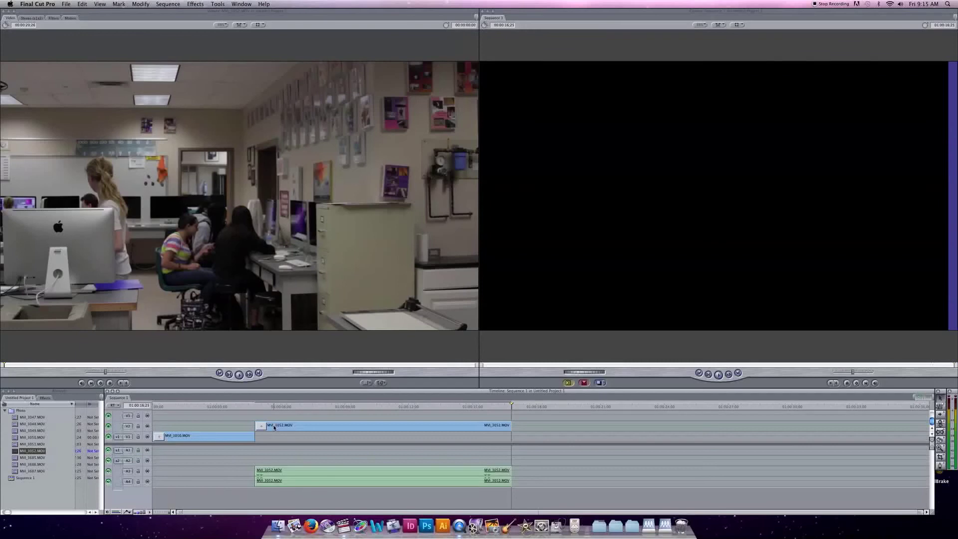
key("super+minus")
key("super+minus")
key("super+minus")
key("super+equal")
key("super+equal")
key("super+equal")
key("super+equal")
key("super+equal")
key("super+equal")
key("super+equal")
key("super+equal")
key("super+equal")
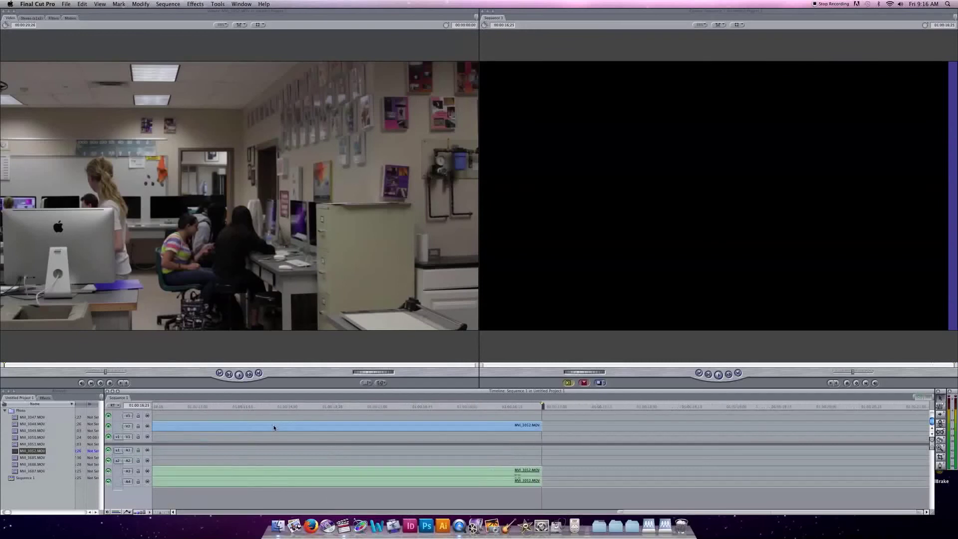
key("super+minus")
key("super+minus")
key("super+minus")
key("super+minus")
key("super+minus")
key("super+minus")
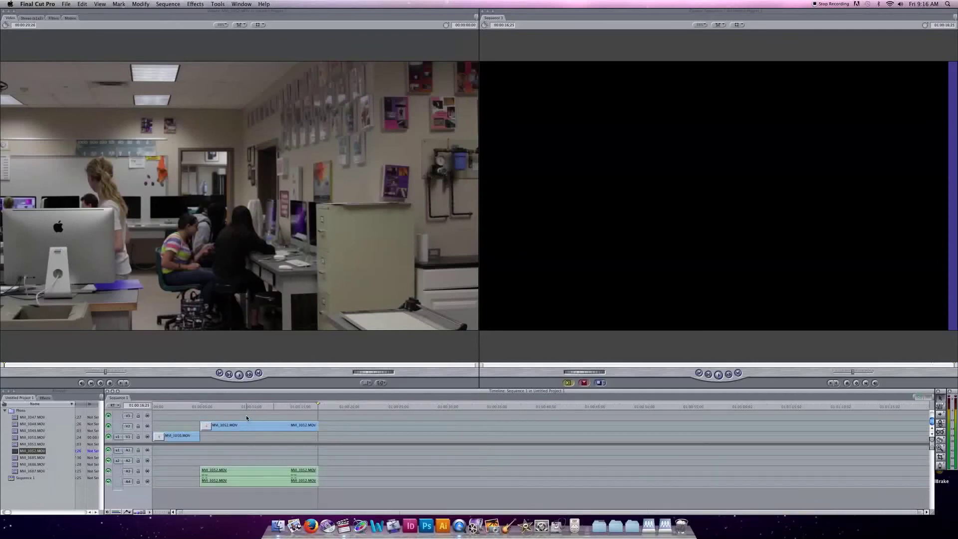
left_click(238, 406)
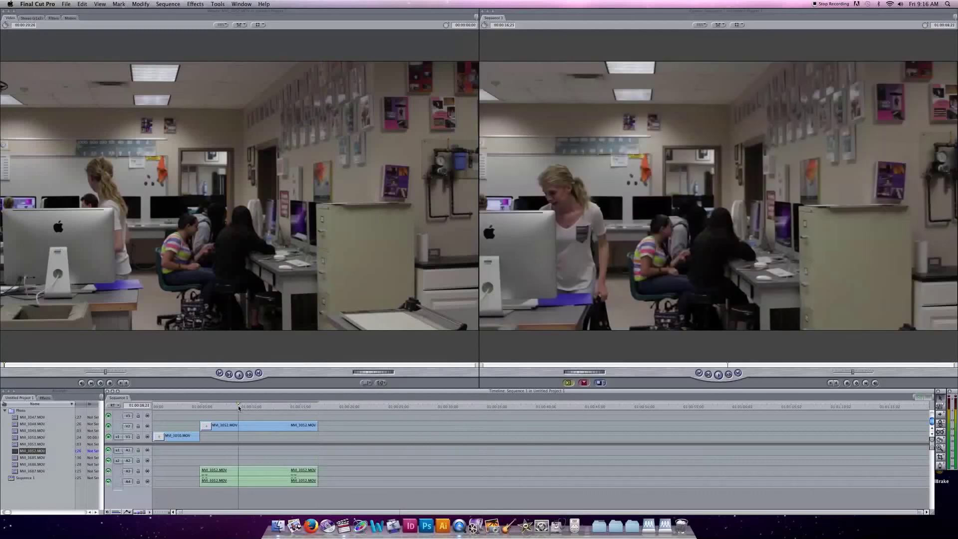